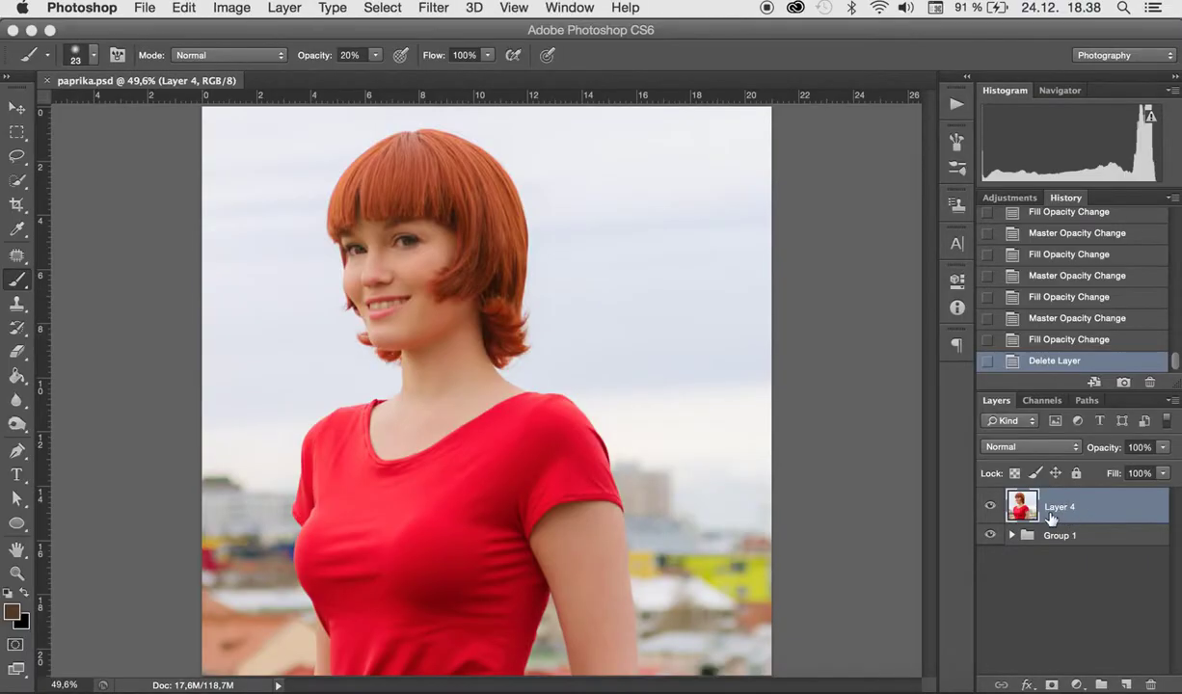
Zoom the portrait to 200% and pan to the neck and adjacent hair tips.
key("super+plus")
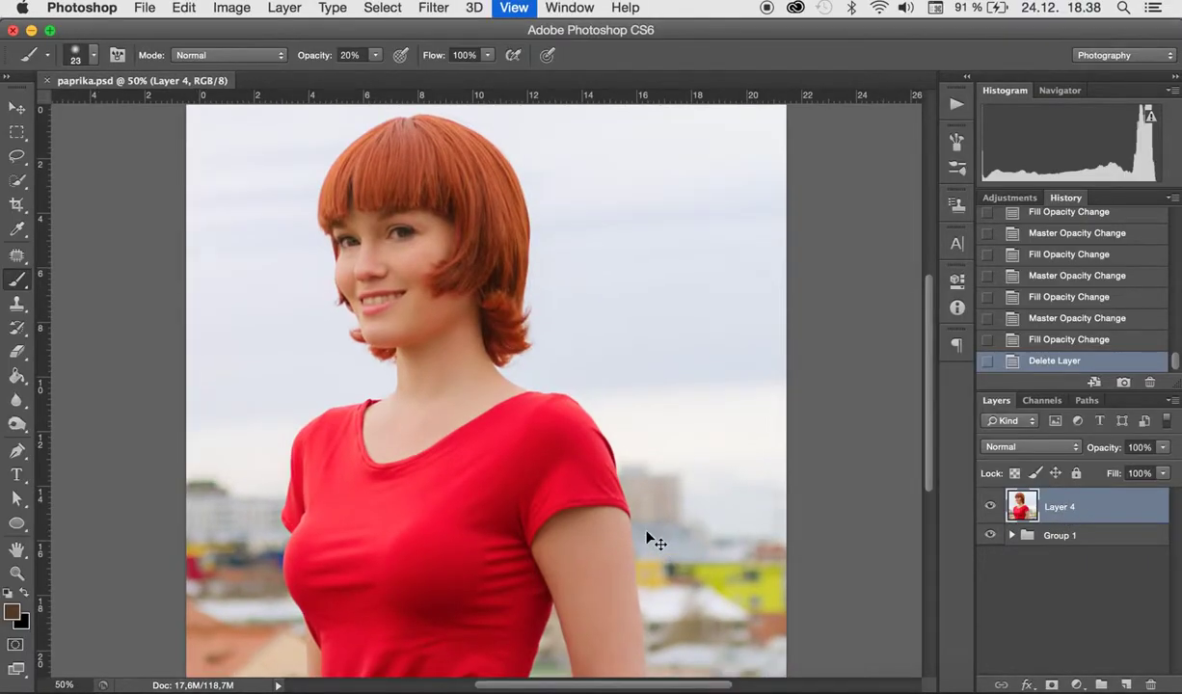
key("super+plus")
key("super+plus")
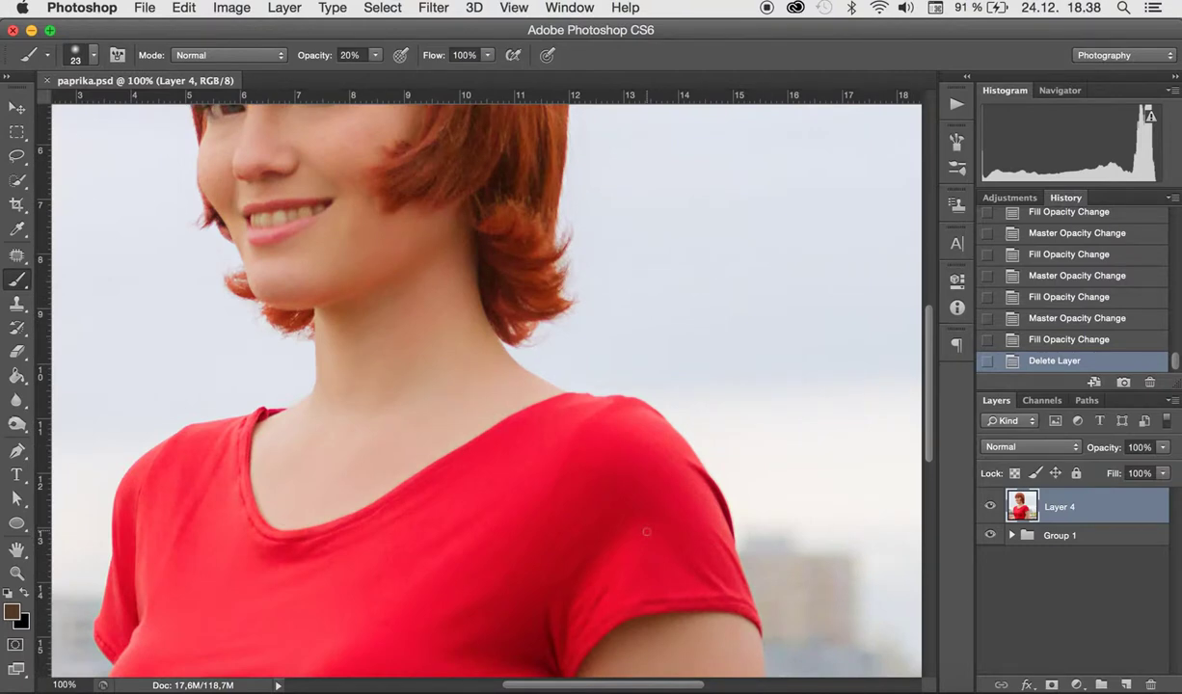
key("super+plus")
mouse_move(636, 344)
left_mouse_down()
mouse_move(576, 413)
mouse_move(634, 404)
left_mouse_up()
Clone sampled sky over the right neck edge with a 26 px Clone Stamp brush.
key("s")
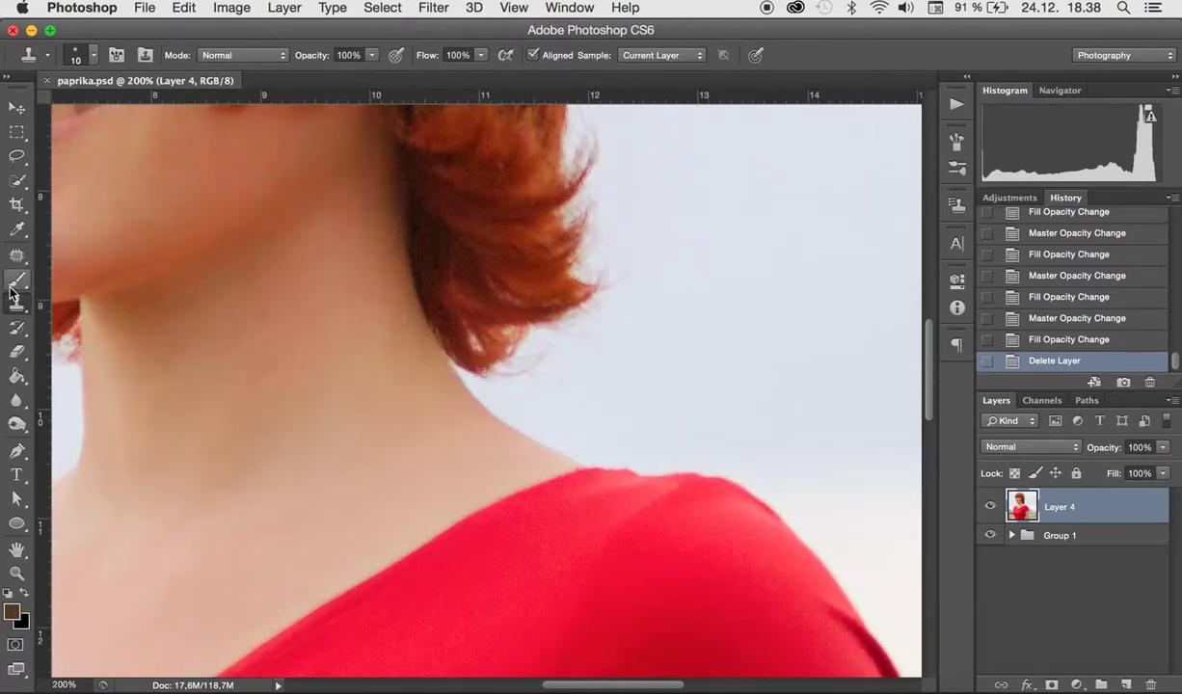
left_click_drag(624, 407, 636, 404)
left_click(598, 392, "alt")
left_click_drag(611, 349, 644, 369)
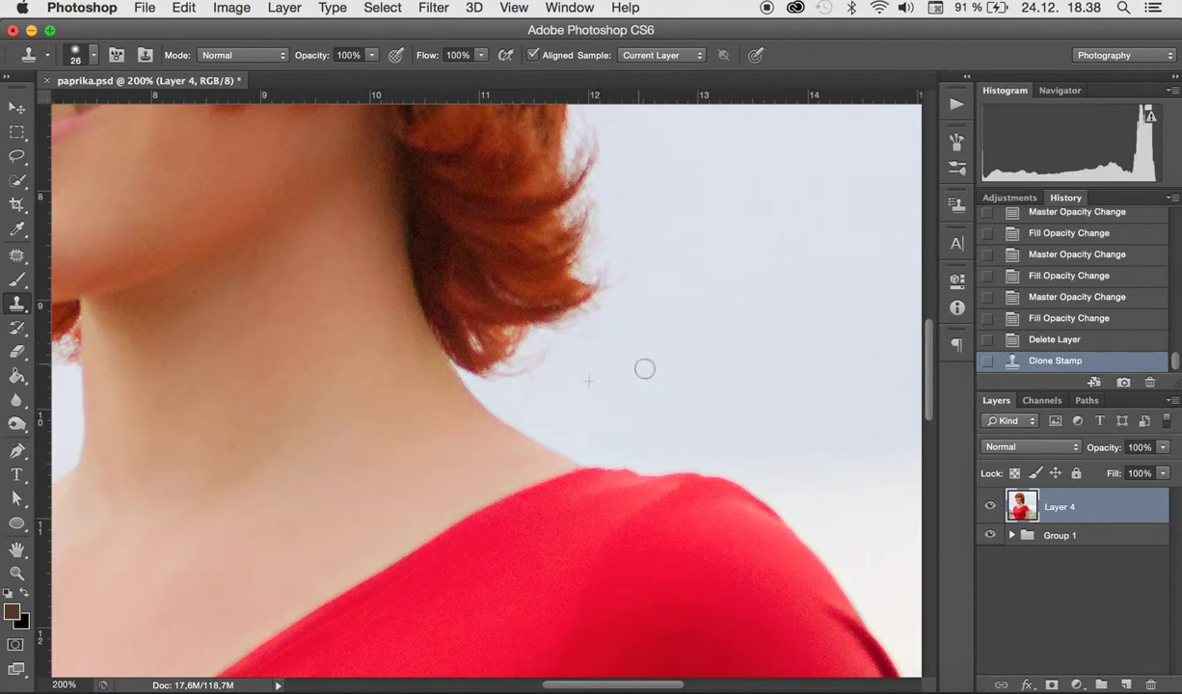
mouse_move(583, 335)
left_mouse_down()
mouse_move(601, 366)
mouse_move(536, 352)
left_mouse_up()
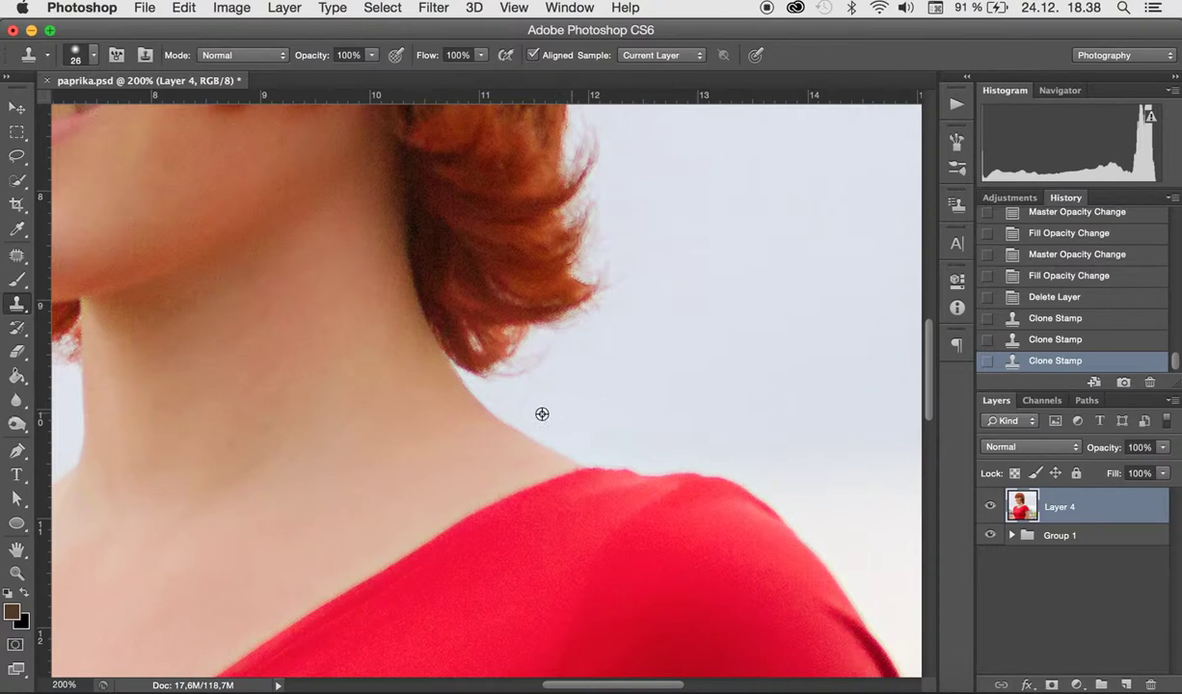
left_click_drag(524, 403, 558, 397)
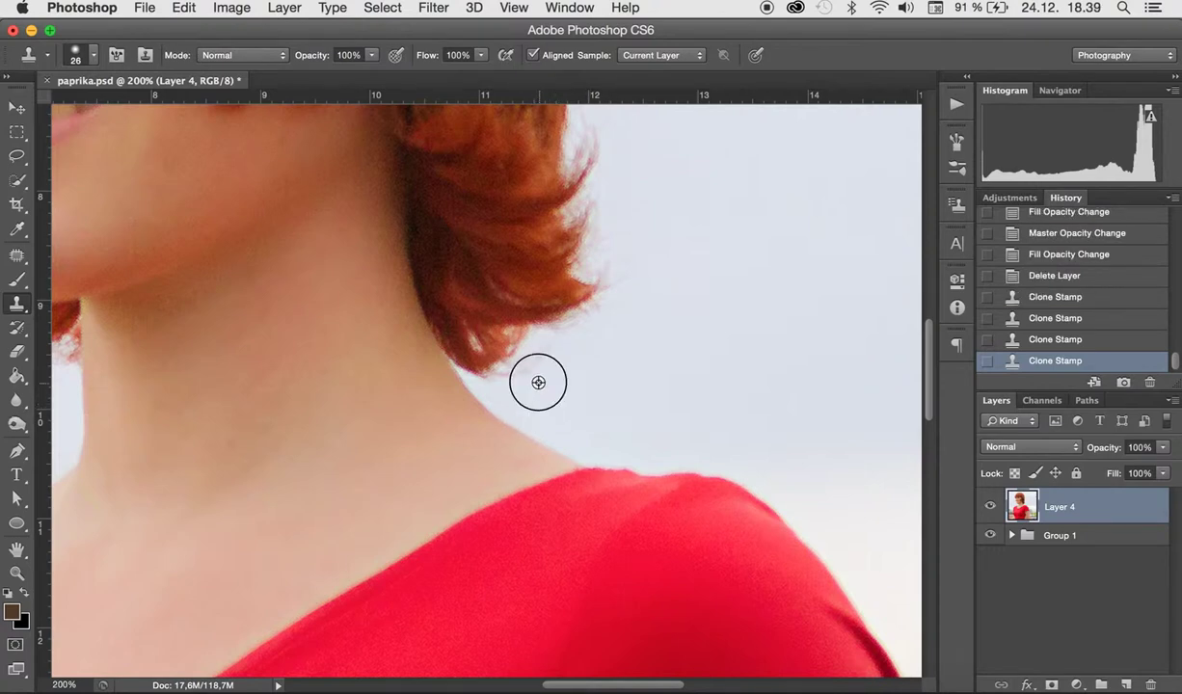
left_click(590, 384)
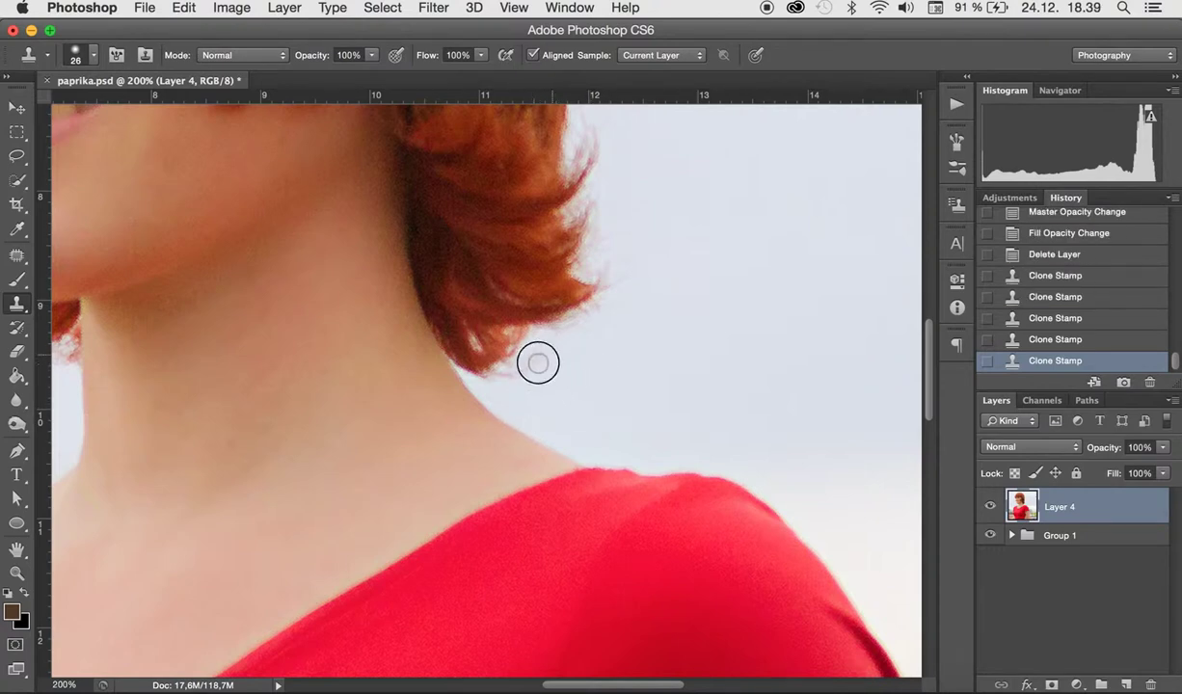
mouse_move(544, 362)
left_mouse_down()
mouse_move(538, 352)
mouse_move(564, 354)
left_mouse_up()
At 13 px, clean the neck edge and hair tips, then resample sky and set brush to 18 px.
left_click_drag(505, 393, 492, 392)
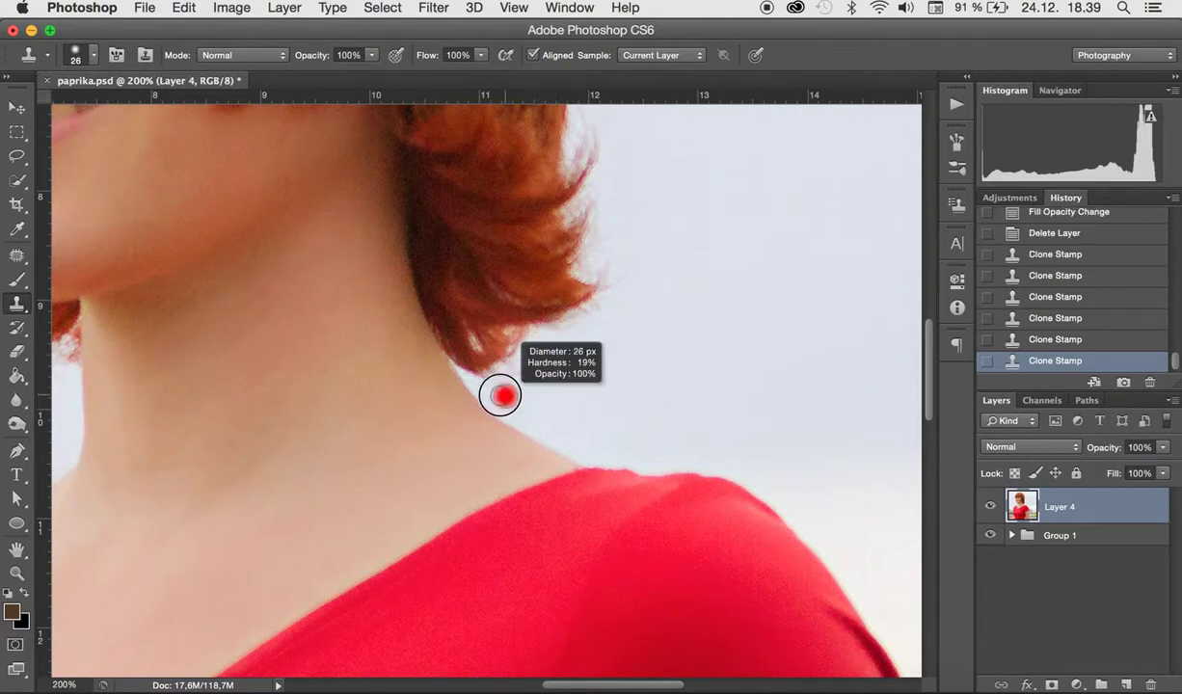
left_click(467, 377)
mouse_move(487, 395)
left_mouse_down()
mouse_move(499, 386)
mouse_move(482, 390)
left_mouse_up()
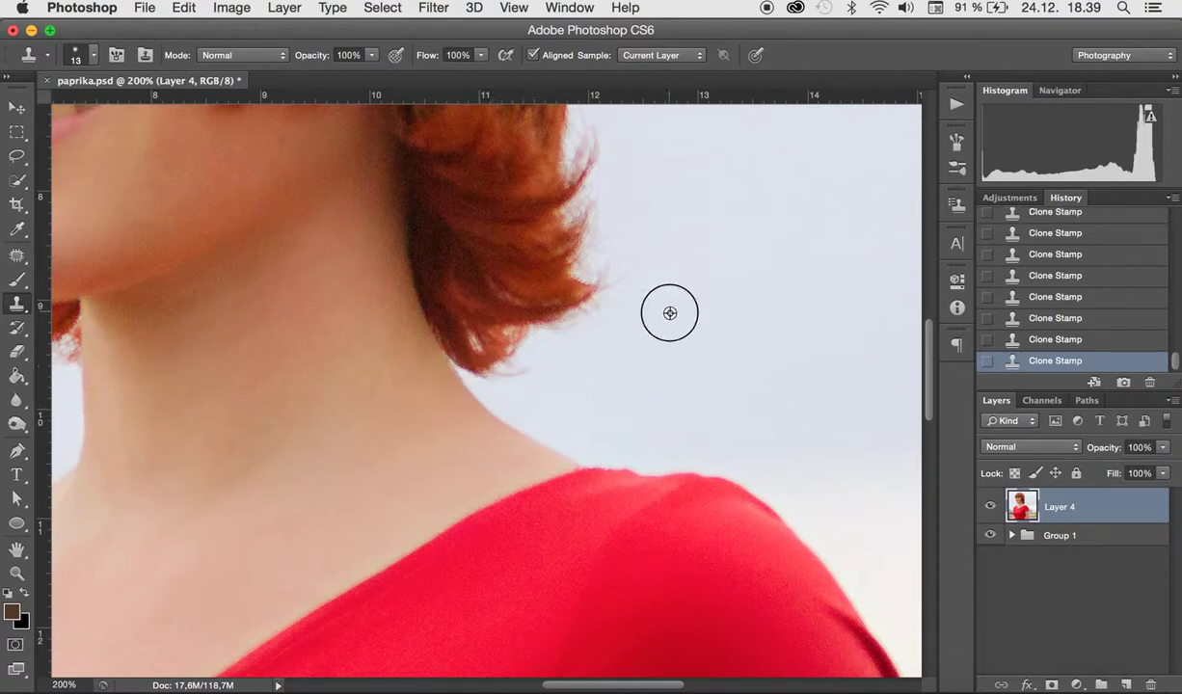
left_click_drag(620, 280, 617, 290)
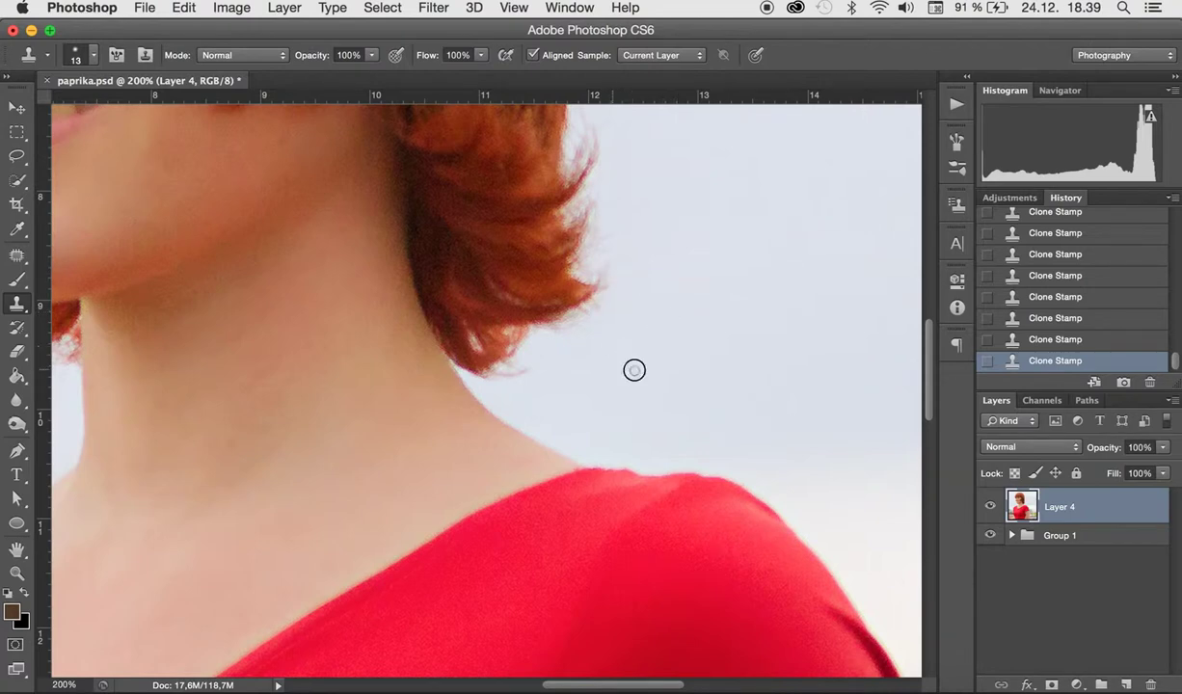
left_click_drag(588, 331, 605, 300)
left_click(656, 254)
left_click_drag(657, 251, 669, 258)
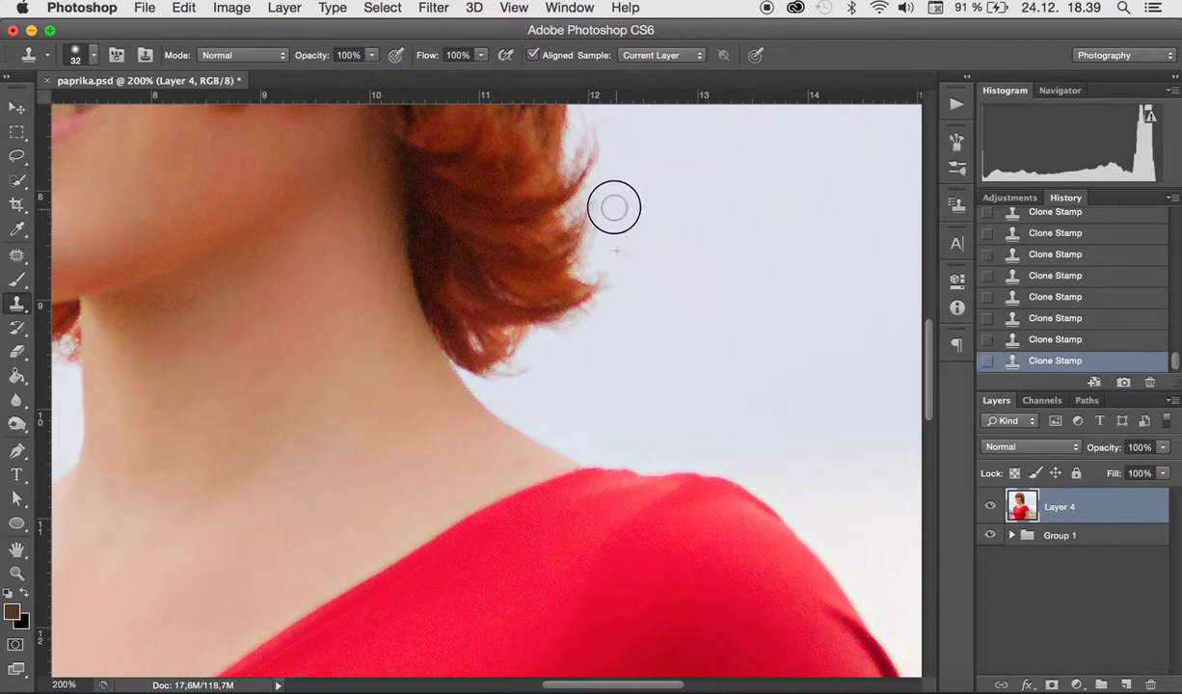
left_click_drag(677, 238, 655, 332)
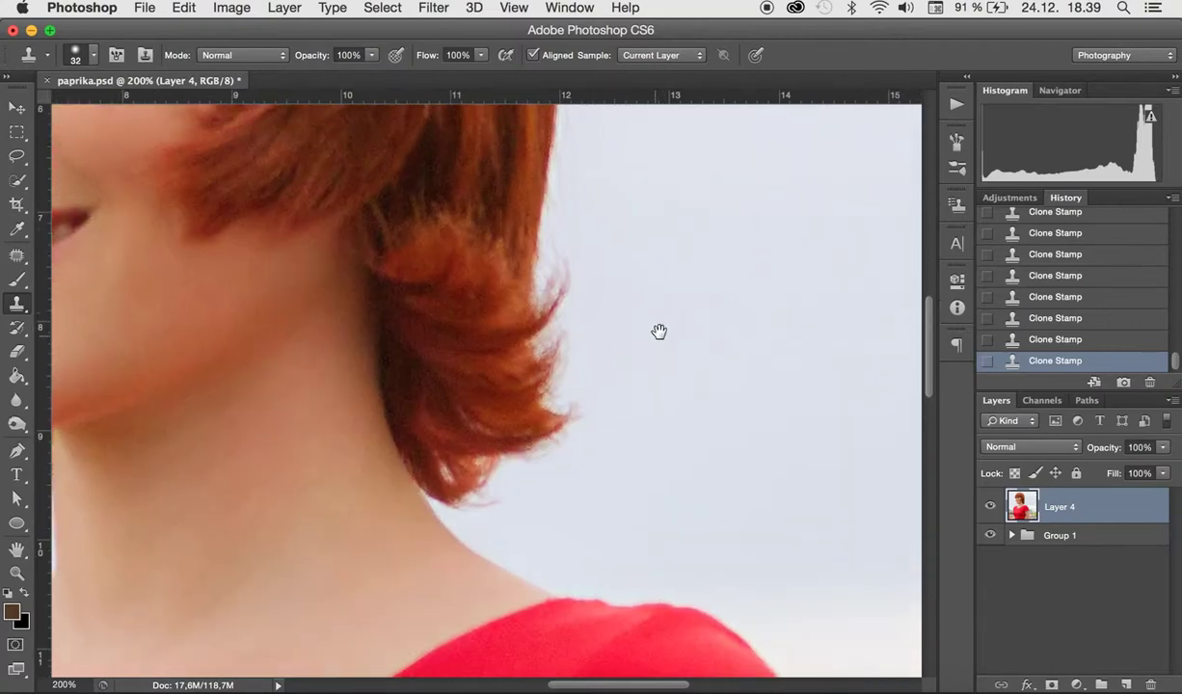
Clone nearby sky along the outer hair edge beside the cheek with the 18 px brush.
left_click_drag(663, 272, 656, 270)
mouse_move(559, 214)
left_mouse_down()
mouse_move(572, 205)
mouse_move(581, 255)
mouse_move(601, 224)
mouse_move(552, 240)
mouse_move(546, 263)
left_mouse_up()
scroll(608, 304, "up", 5)
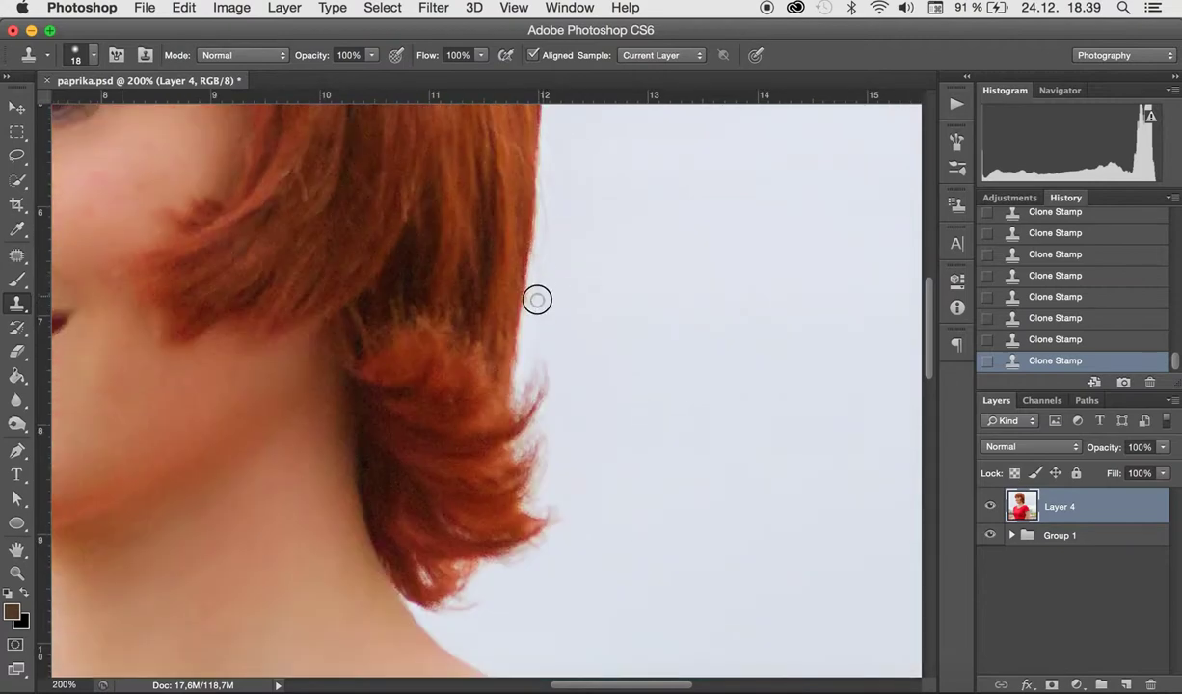
left_click(638, 275, "alt")
left_click(558, 190)
left_click(576, 151, "alt")
left_click_drag(552, 150, 549, 255)
left_click(566, 180, "alt")
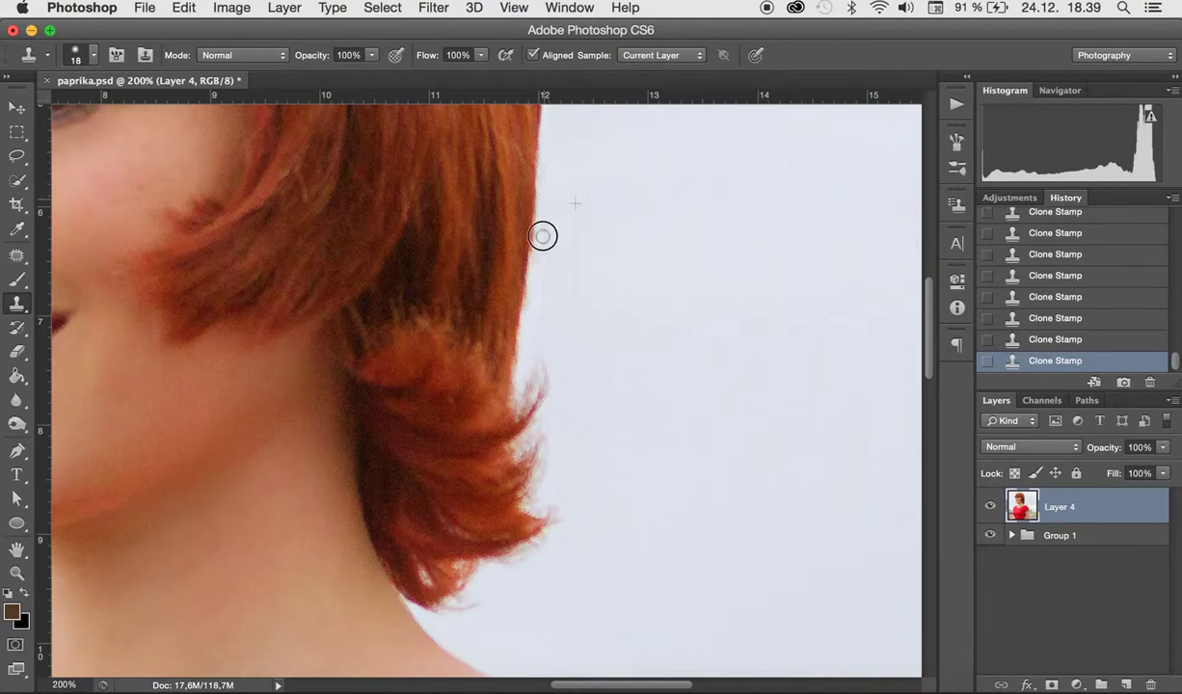
key("space")
mouse_move(583, 393)
left_mouse_down()
mouse_move(607, 467)
mouse_move(568, 328)
left_mouse_up()
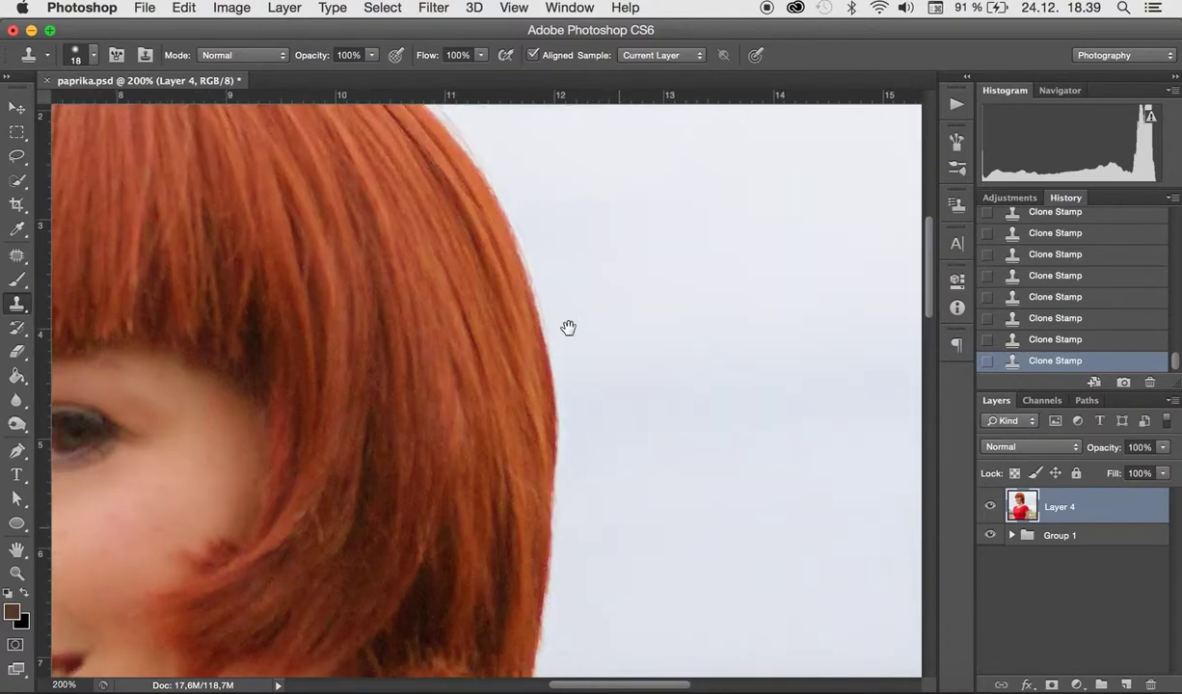
Clone sky along the upper hair edge at the top of the head.
left_click_drag(516, 214, 555, 345)
key("space")
left_click_drag(576, 214, 623, 393)
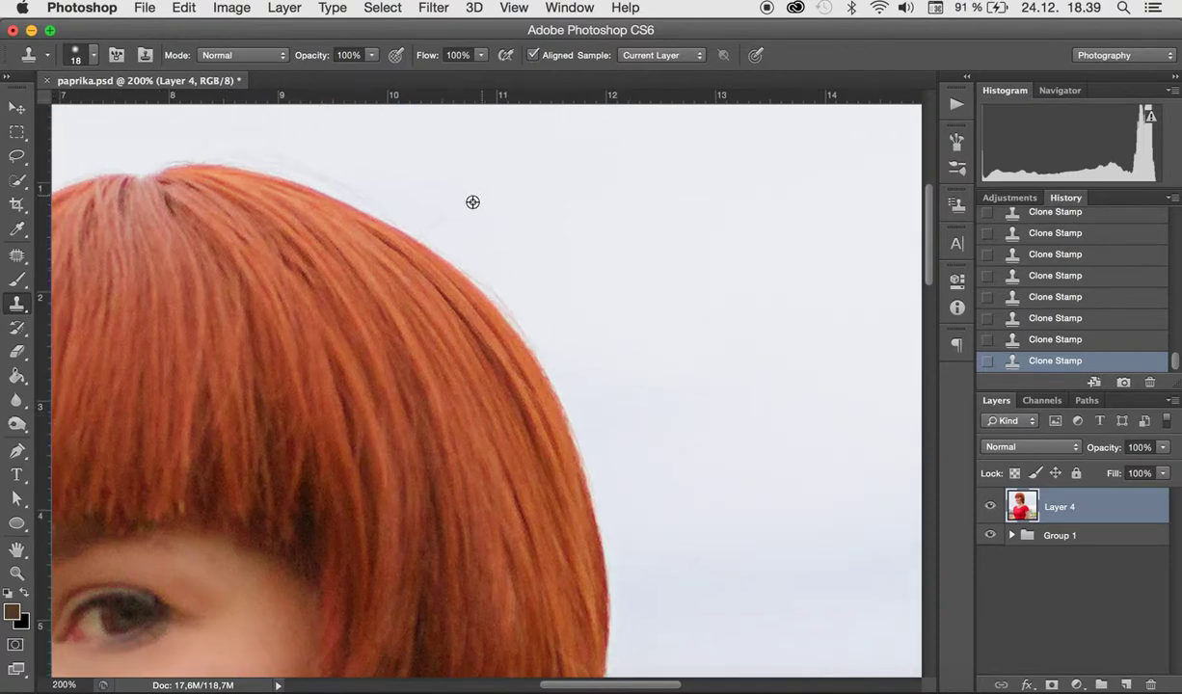
left_click(422, 210, "alt")
mouse_move(432, 243)
left_mouse_down()
mouse_move(477, 253)
mouse_move(536, 343)
mouse_move(529, 292)
left_mouse_up()
Continue cloning fresh sky samples along the crown's hair outline.
left_click_drag(457, 210, 580, 279)
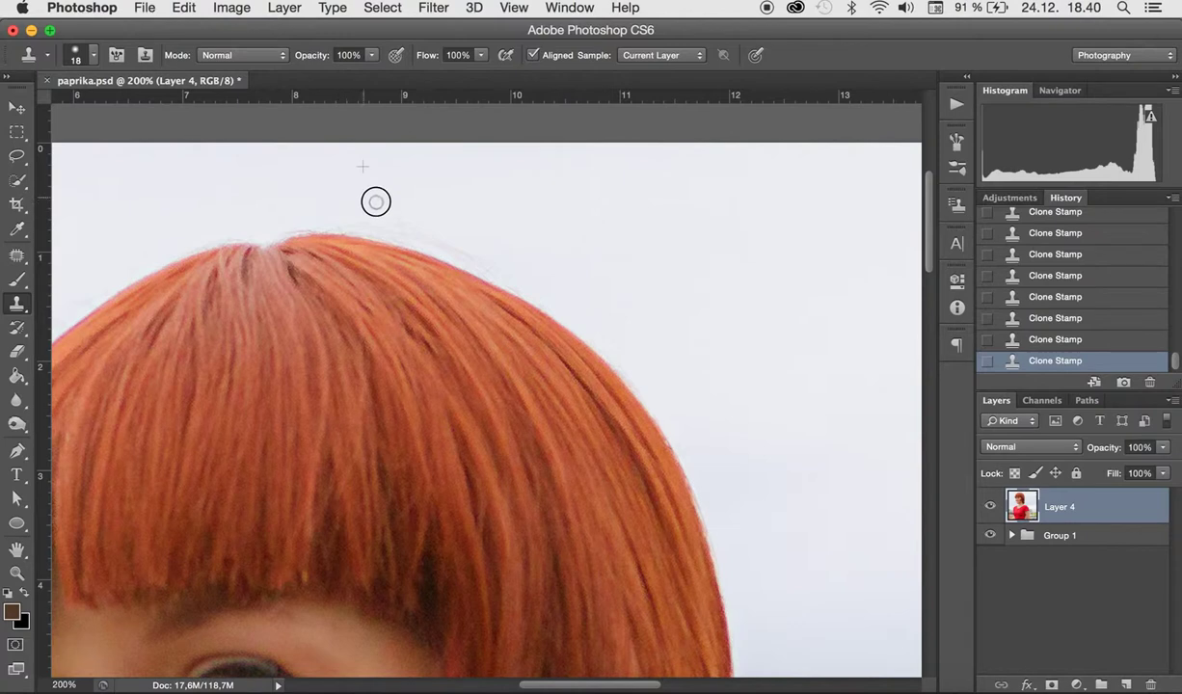
mouse_move(279, 232)
left_mouse_down()
mouse_move(366, 225)
mouse_move(414, 243)
mouse_move(409, 229)
mouse_move(522, 289)
mouse_move(454, 237)
left_mouse_up()
left_click_drag(332, 246, 496, 266)
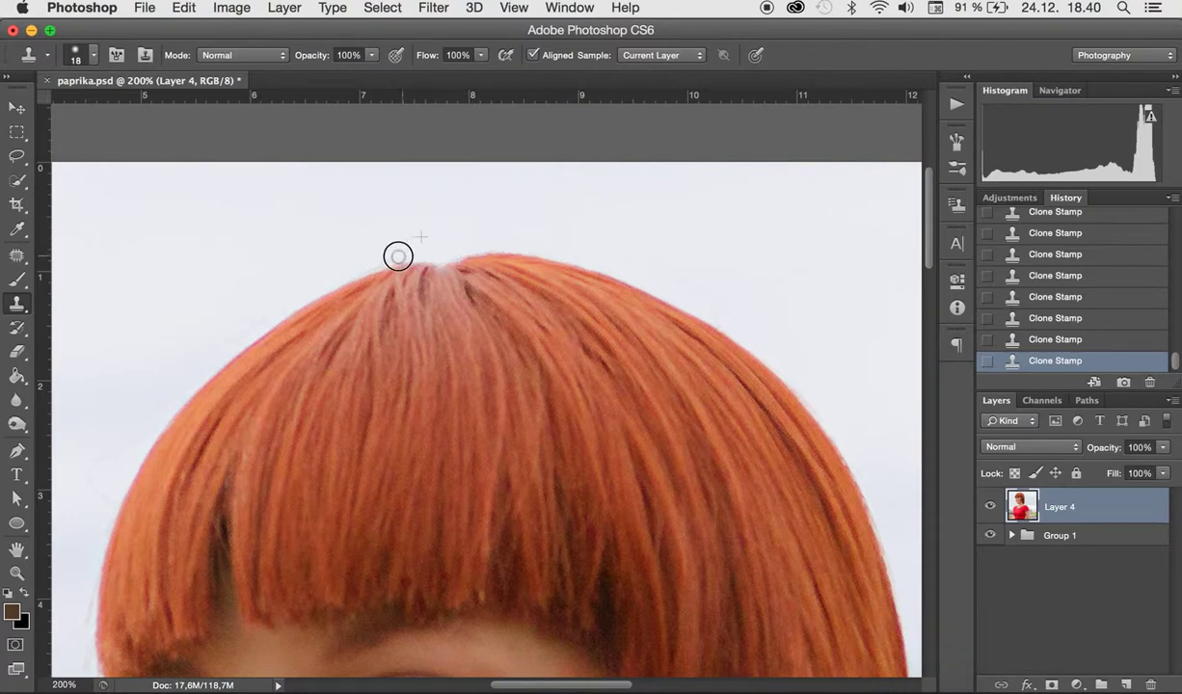
left_click_drag(390, 256, 362, 259)
left_click(232, 298, "alt")
left_click_drag(261, 319, 292, 298)
left_click(271, 299, "alt")
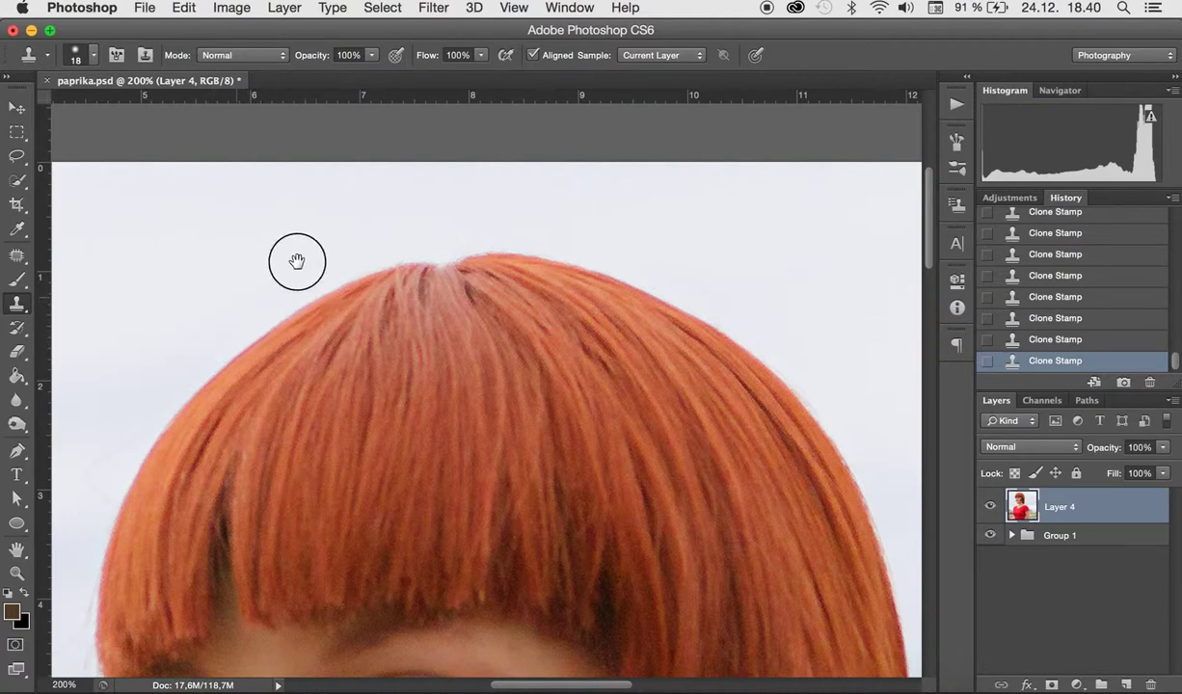
left_click_drag(298, 259, 372, 211)
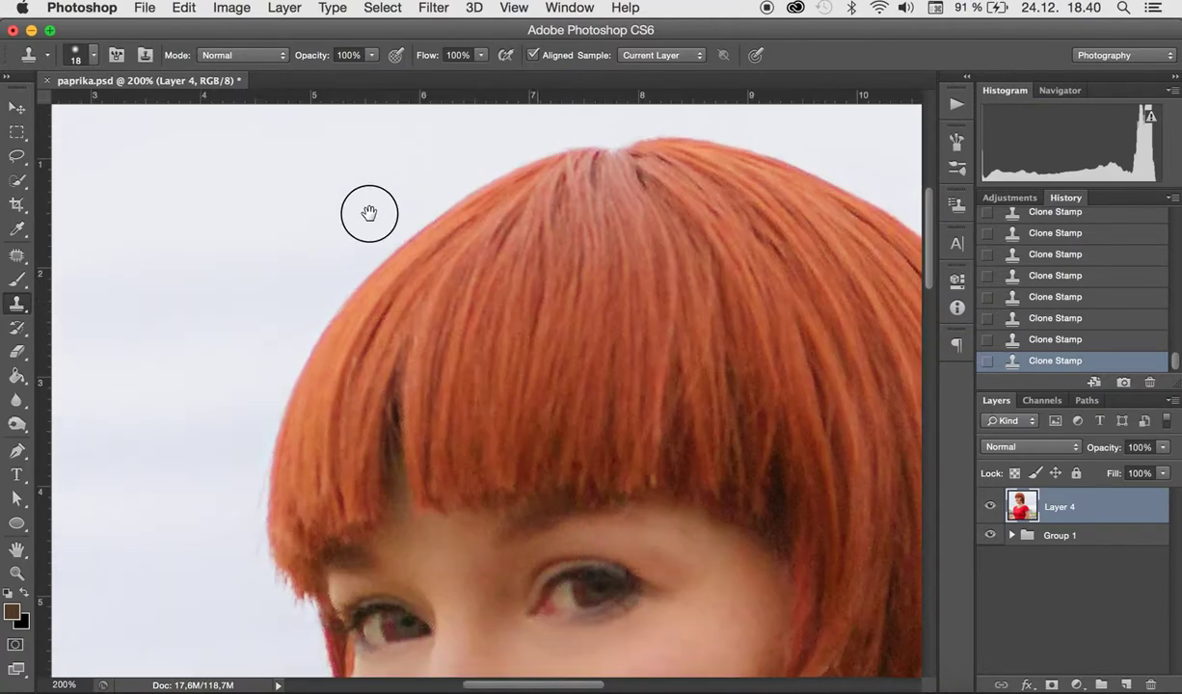
Clone sky down the left hair edge from the crown toward the eye.
left_click(325, 308, "alt")
mouse_move(320, 312)
left_mouse_down()
mouse_move(259, 354)
mouse_move(263, 405)
mouse_move(283, 391)
left_mouse_up()
left_click(260, 360, "alt")
left_click(283, 384, "alt")
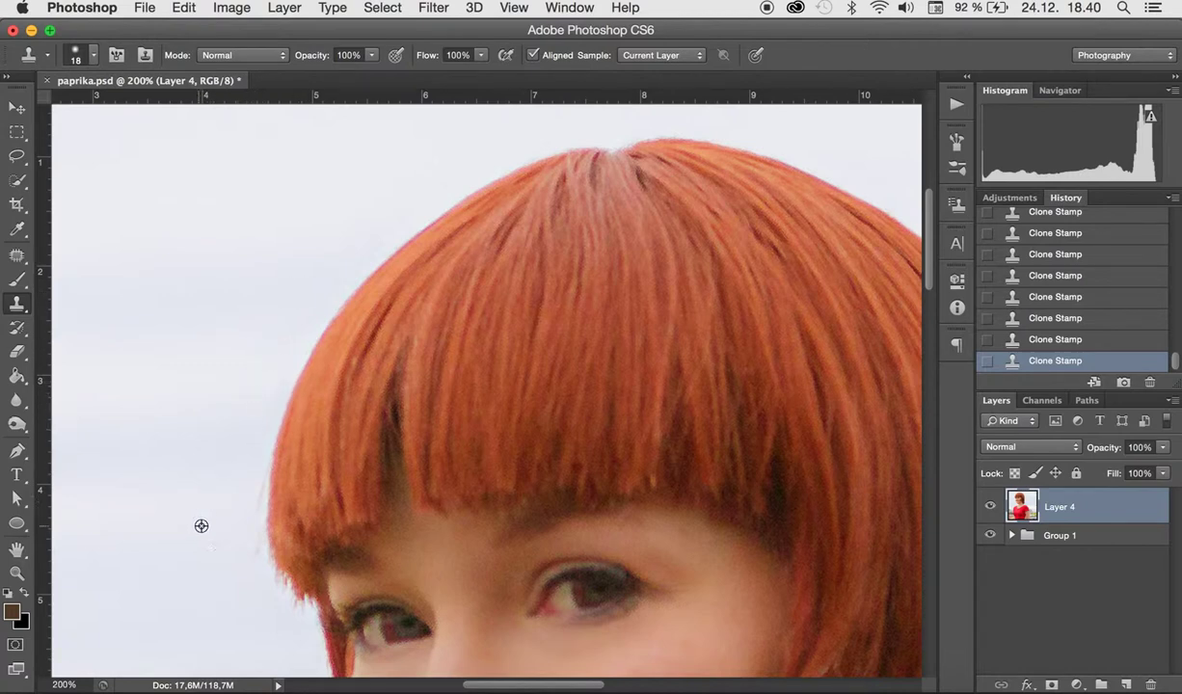
left_click_drag(207, 547, 222, 524)
left_click(249, 461, "alt")
left_click(245, 530)
left_click_drag(255, 544, 253, 551)
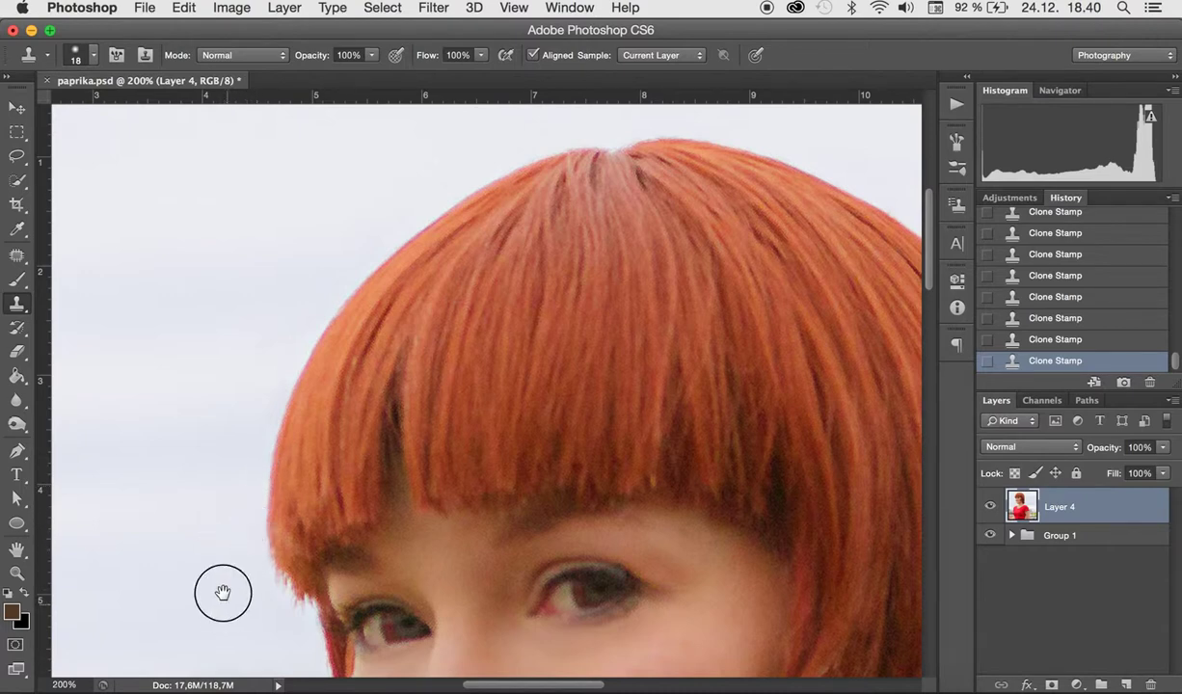
Clone sky along the hair edge beside the cheek.
left_click_drag(222, 593, 212, 437)
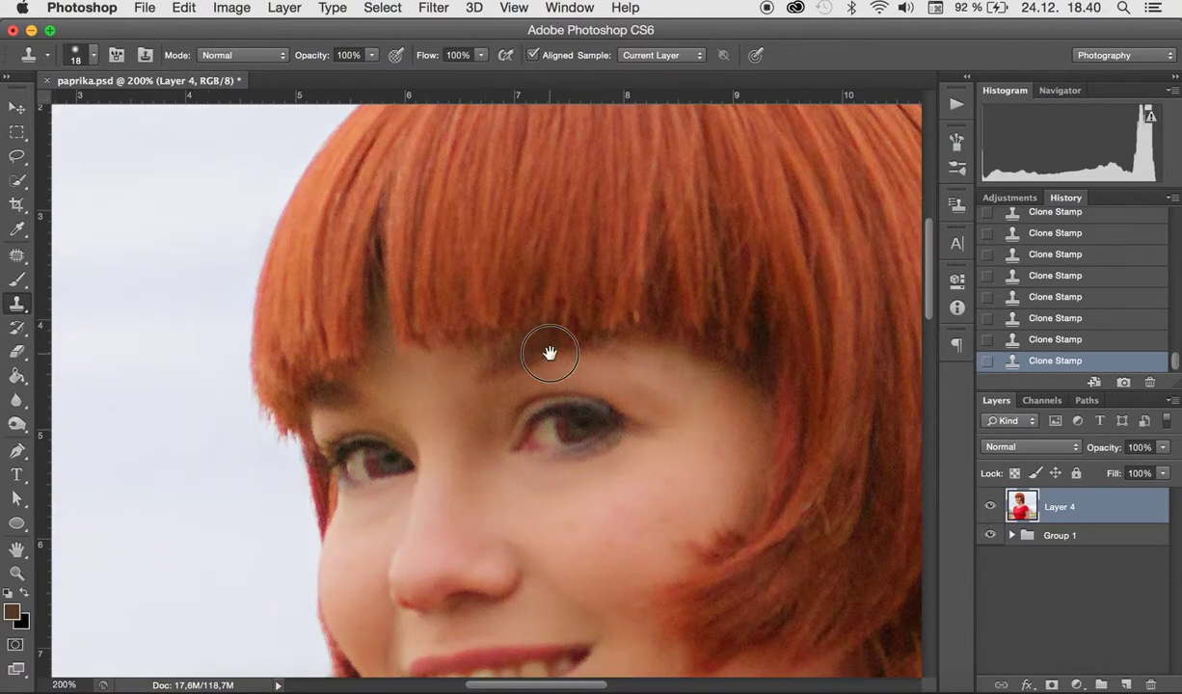
left_click_drag(386, 547, 451, 364)
left_click_drag(363, 422, 362, 383)
left_click(358, 282, "alt")
mouse_move(362, 311)
left_mouse_down()
mouse_move(355, 298)
mouse_move(375, 343)
left_mouse_up()
left_click(356, 285, "alt")
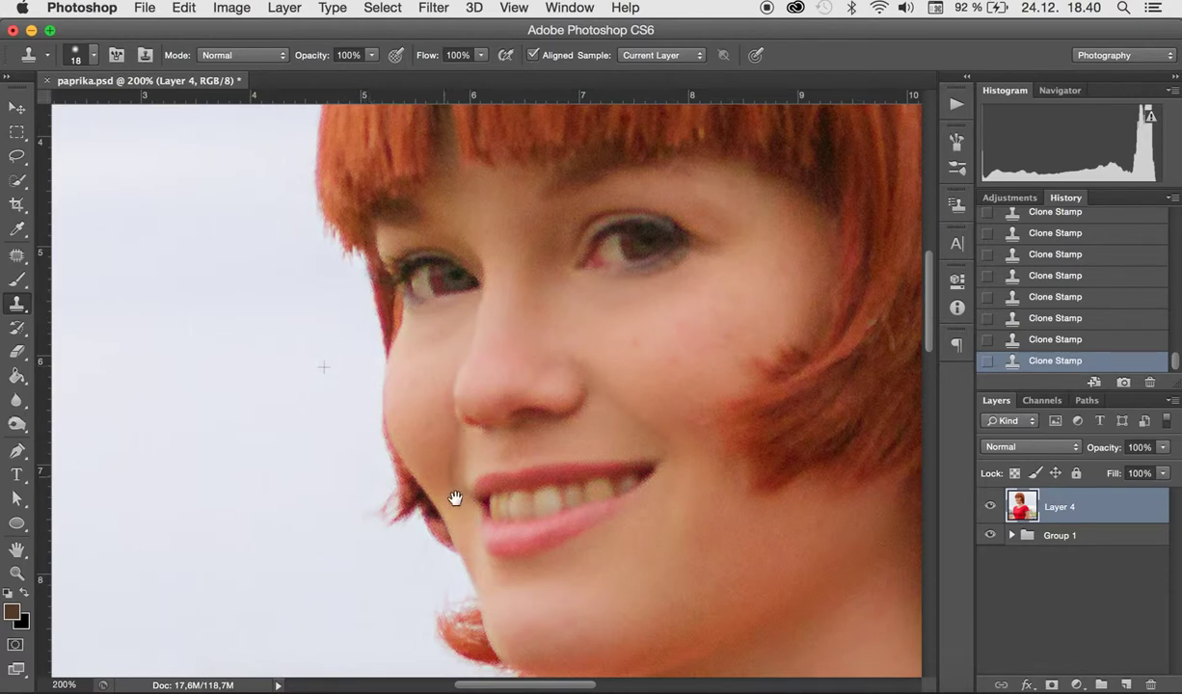
Stamp out stray hair strands and clean the sky at the chin edge.
scroll(411, 367, "down", 5)
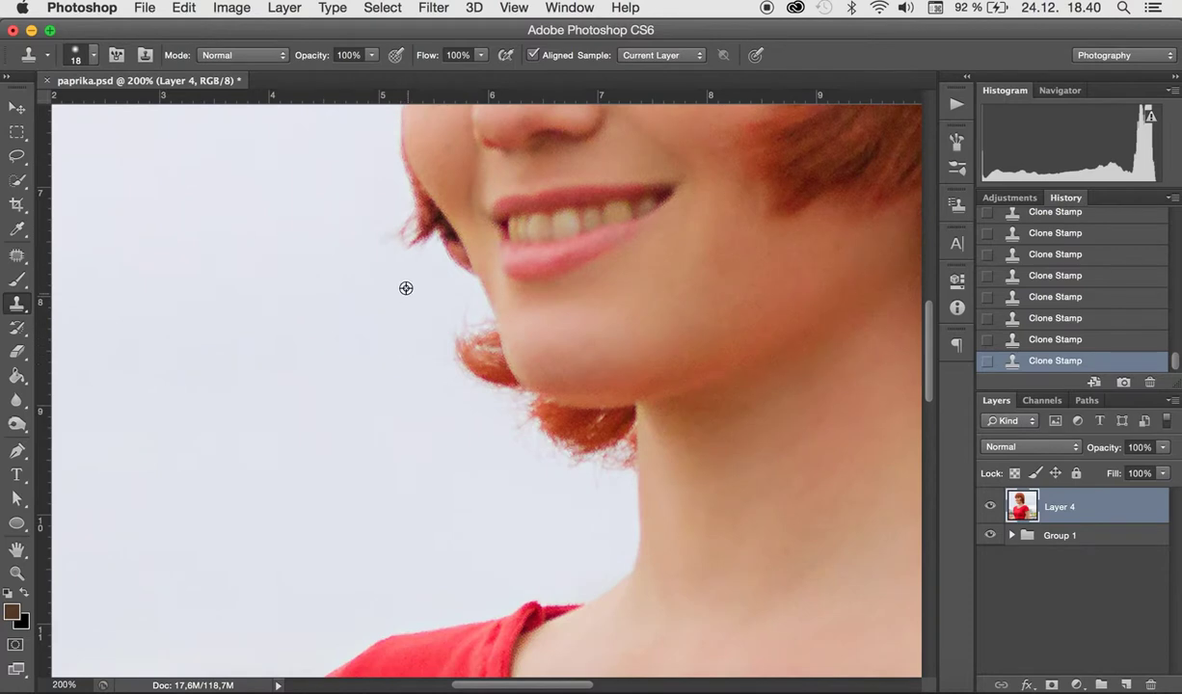
mouse_move(393, 234)
left_mouse_down()
mouse_move(409, 219)
mouse_move(395, 207)
left_mouse_up()
left_click(375, 278, "alt")
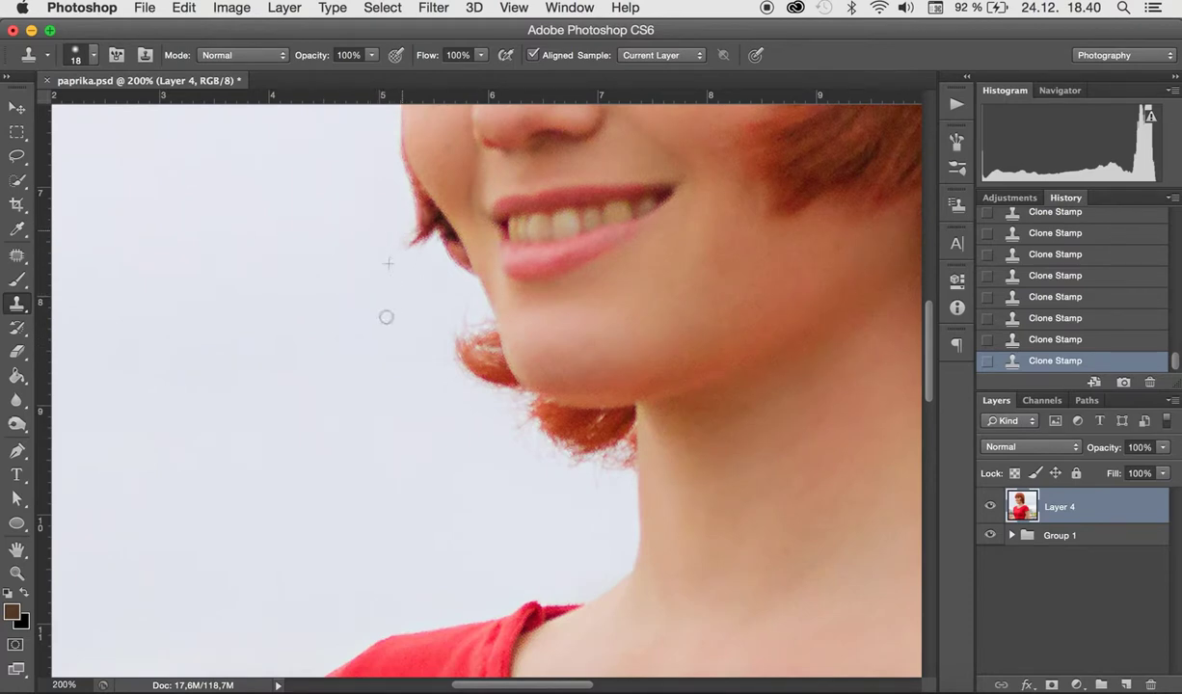
left_click(395, 275, "alt")
mouse_move(417, 251)
left_mouse_down()
mouse_move(399, 308)
mouse_move(470, 287)
left_mouse_up()
left_click(428, 291, "alt")
left_click(442, 285, "alt")
mouse_move(448, 294)
left_mouse_down()
mouse_move(466, 320)
mouse_move(482, 318)
left_mouse_up()
Resample sky and clone along the chin hair edge and below the chin.
left_click(530, 454, "alt")
left_click(515, 422, "alt")
mouse_move(512, 415)
left_mouse_down()
mouse_move(505, 430)
mouse_move(464, 381)
left_mouse_up()
mouse_move(547, 460)
left_mouse_down()
mouse_move(595, 505)
mouse_move(615, 484)
left_mouse_up()
mouse_move(810, 348)
left_mouse_down()
mouse_move(475, 448)
mouse_move(446, 472)
left_mouse_up()
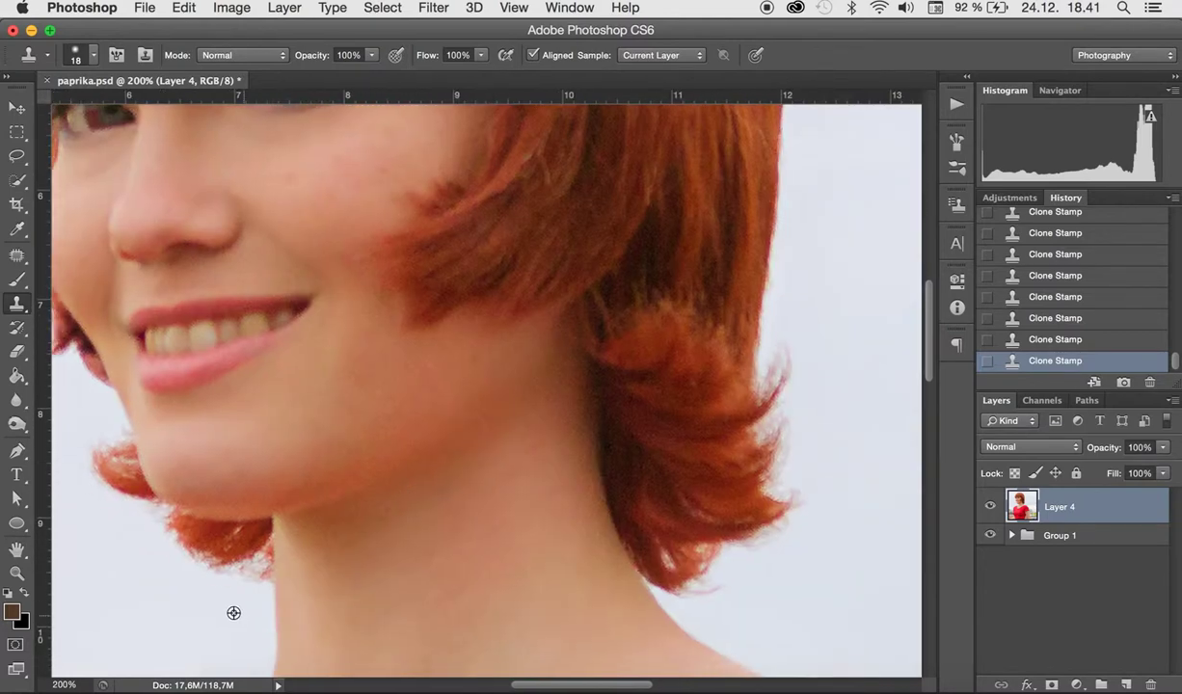
Dab away stray hair below the chin and at the neck edge.
mouse_move(249, 571)
left_mouse_down()
mouse_move(222, 614)
mouse_move(250, 573)
mouse_move(225, 570)
mouse_move(257, 584)
left_mouse_up()
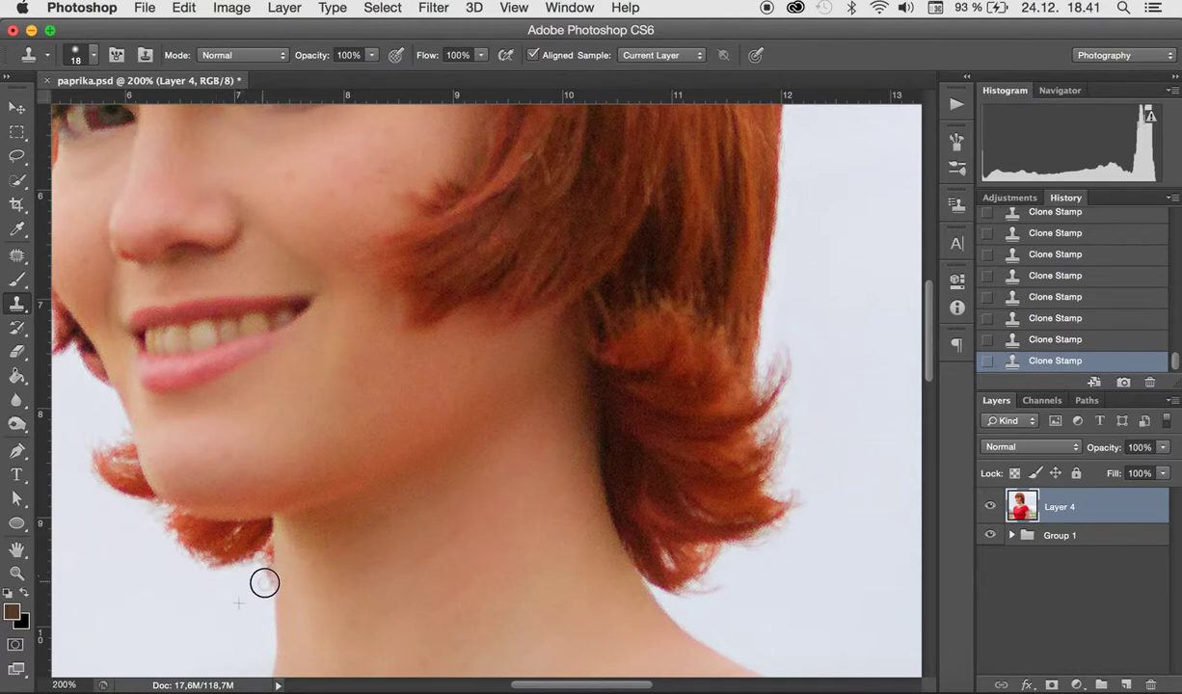
left_click_drag(264, 574, 264, 573)
scroll(667, 346, "right", 3)
left_click_drag(624, 584, 620, 583)
Pan to the left edge of the bangs and shrink the clone brush to 12 px.
left_click_drag(748, 353, 716, 578)
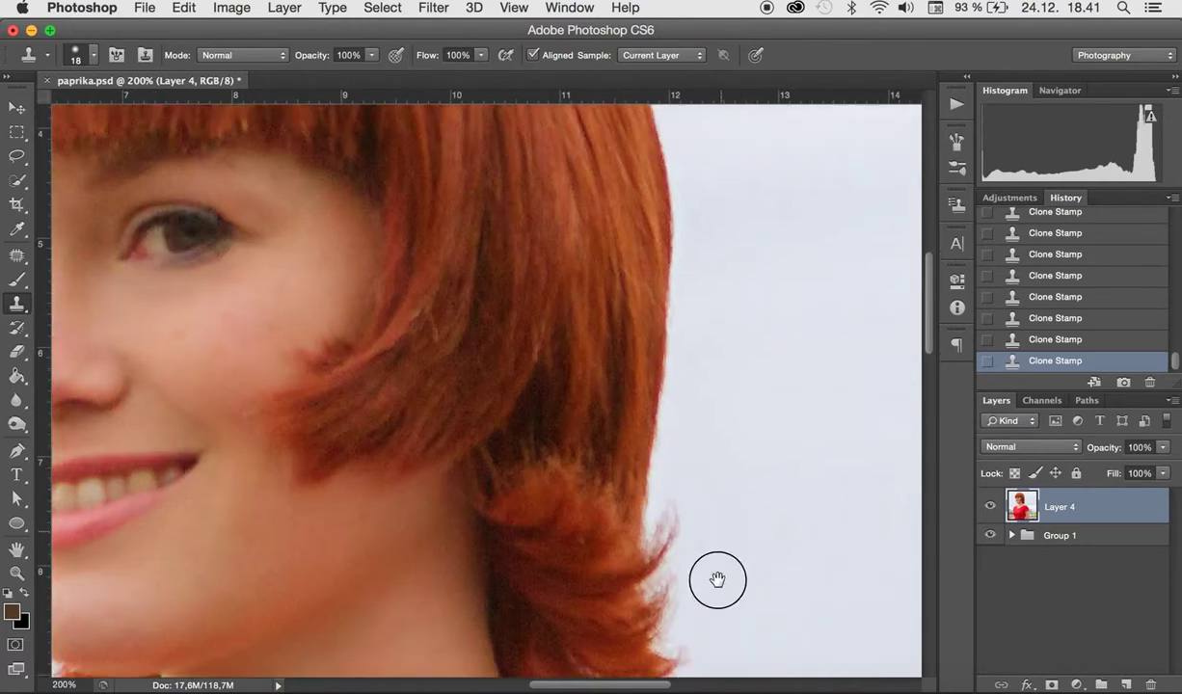
left_click_drag(457, 490, 455, 521)
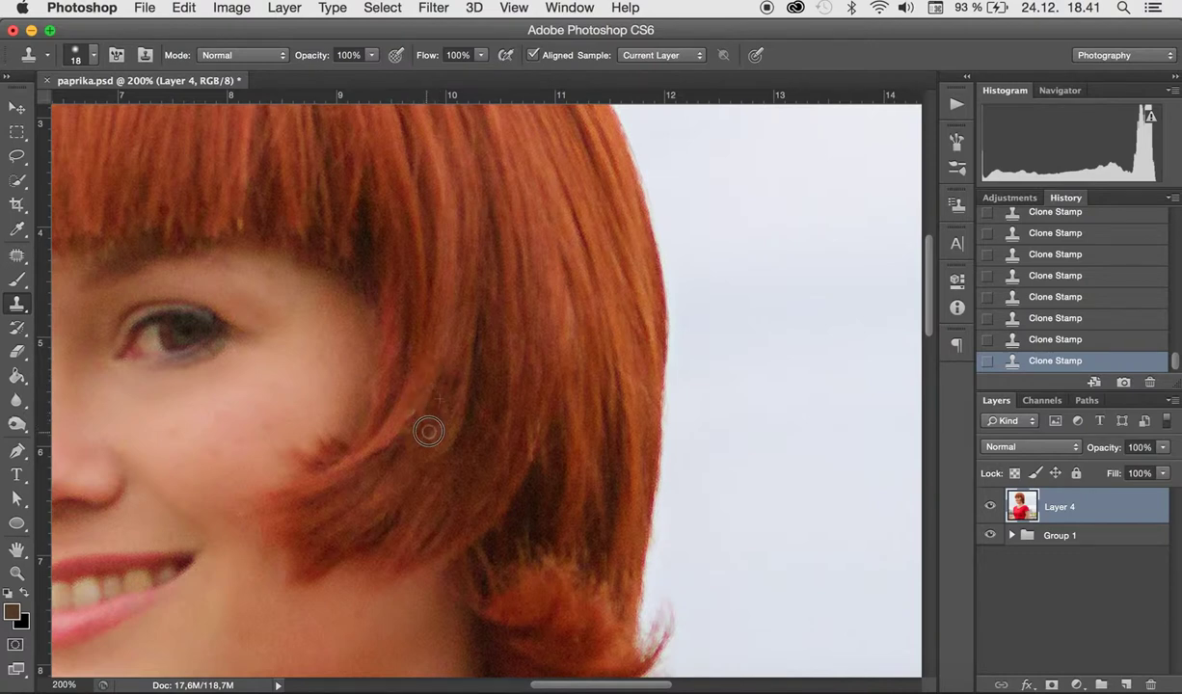
left_click_drag(510, 331, 523, 374)
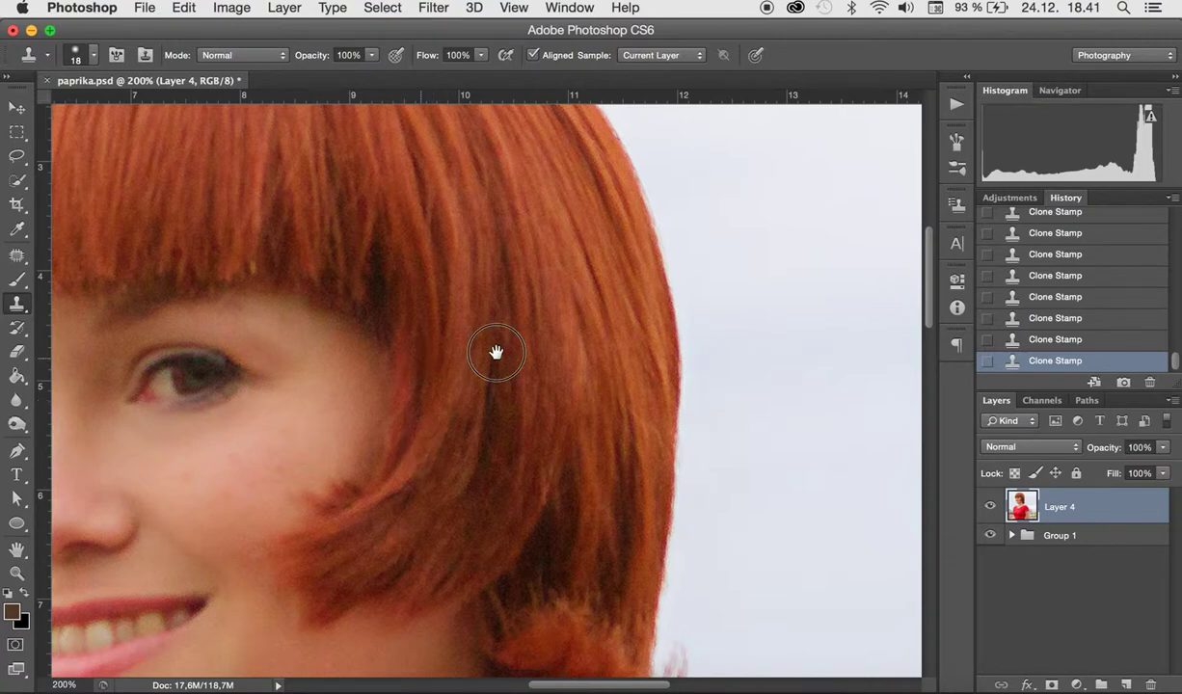
left_click_drag(495, 351, 706, 404)
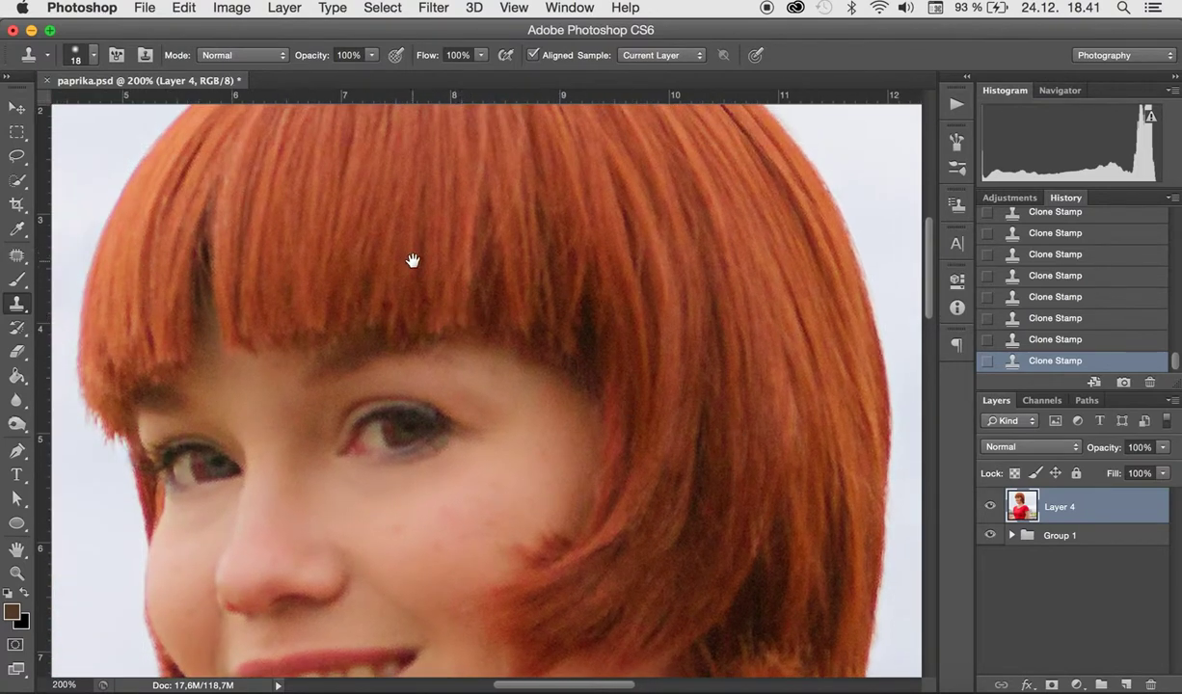
left_click_drag(412, 261, 457, 285)
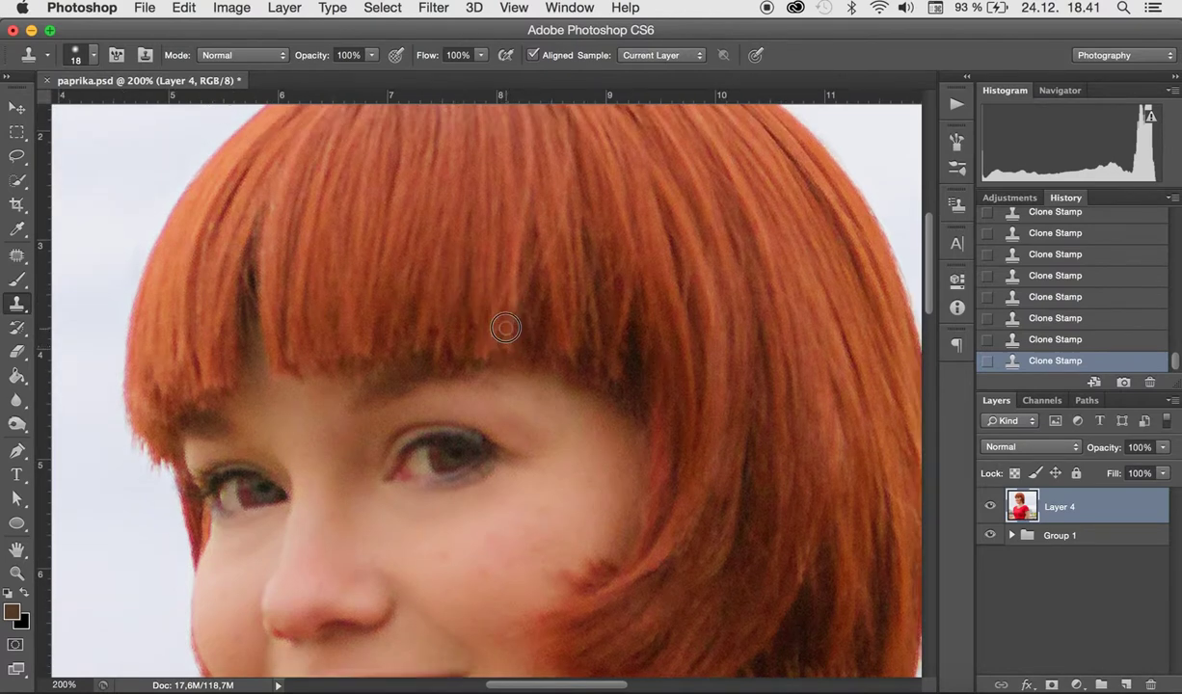
left_click_drag(430, 305, 483, 358)
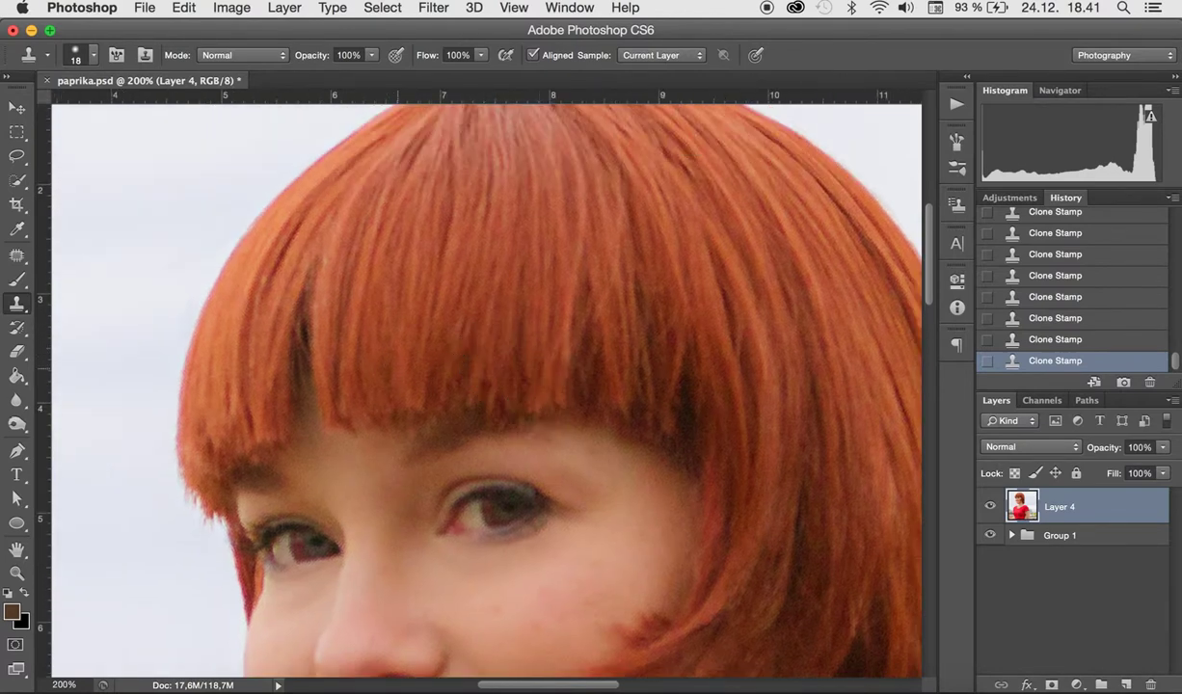
left_click_drag(299, 415, 310, 425)
Use the Spot Healing Brush to heal dark spots along the left bangs strand.
left_click(17, 255)
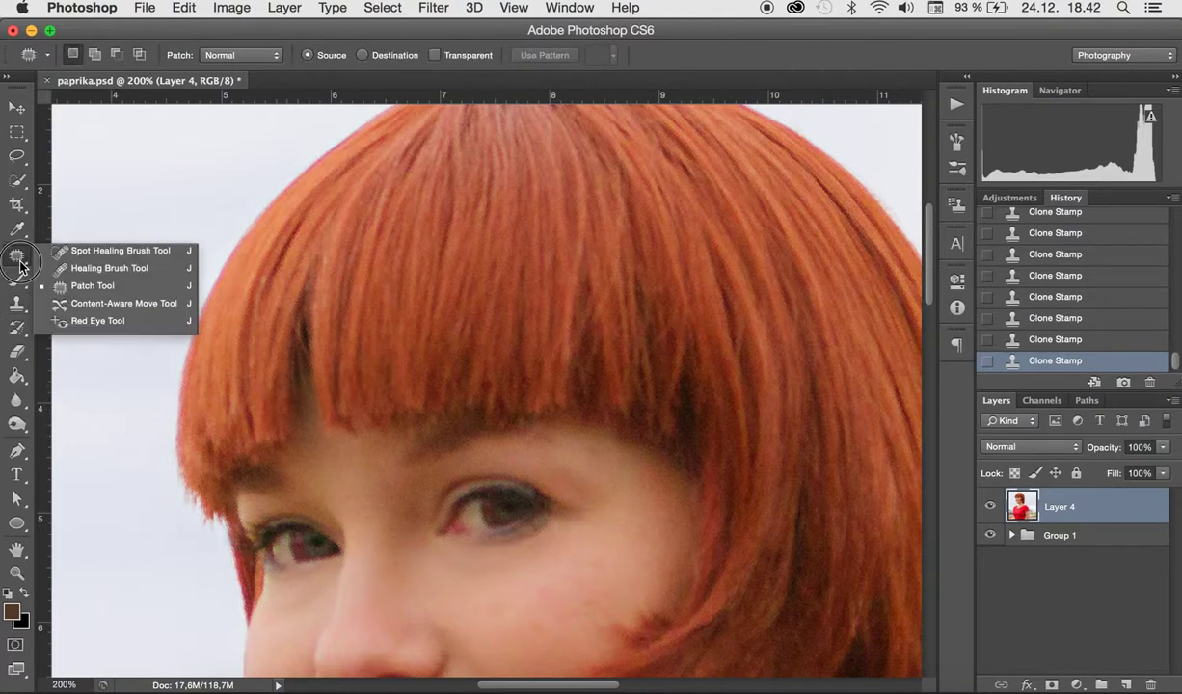
left_click(74, 246)
mouse_move(294, 373)
left_mouse_down()
mouse_move(313, 411)
mouse_move(293, 323)
mouse_move(308, 409)
left_mouse_up()
left_click(302, 355)
left_click(300, 428)
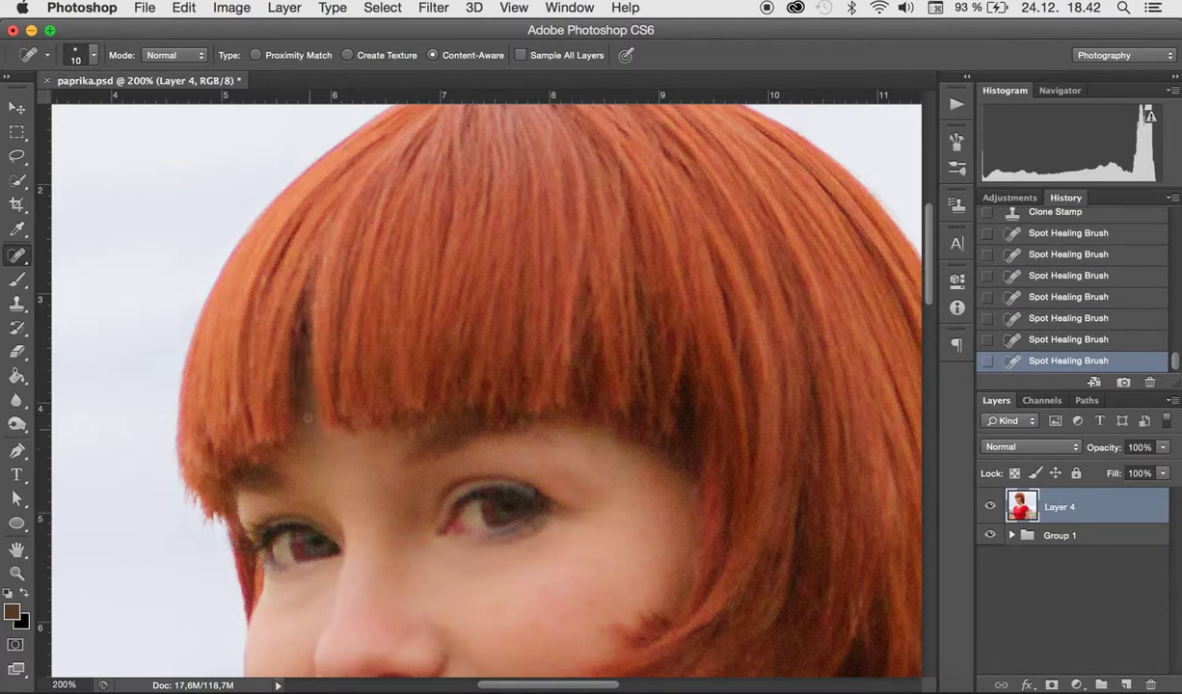
left_click_drag(300, 403, 295, 355)
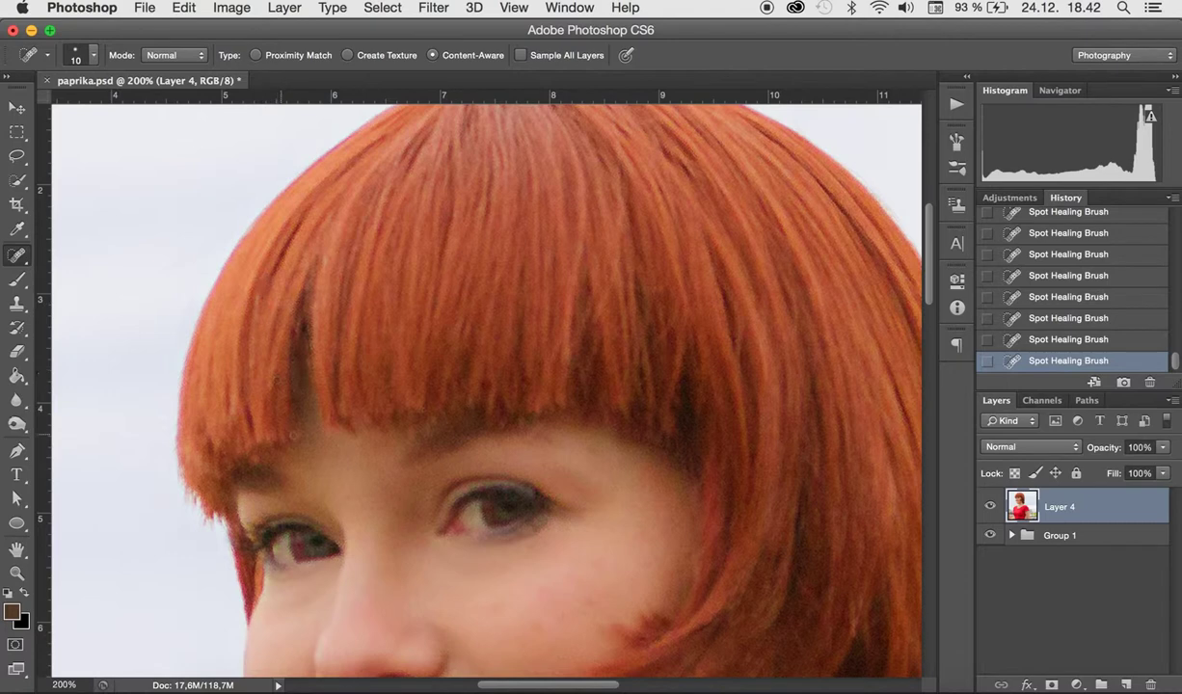
left_click_drag(304, 330, 298, 367)
Heal the dark marks on the right side of the hair.
left_click_drag(619, 260, 595, 328)
left_click_drag(618, 262, 593, 313)
left_click_drag(626, 276, 607, 272)
left_click_drag(629, 332, 651, 281)
left_click_drag(390, 431, 428, 489)
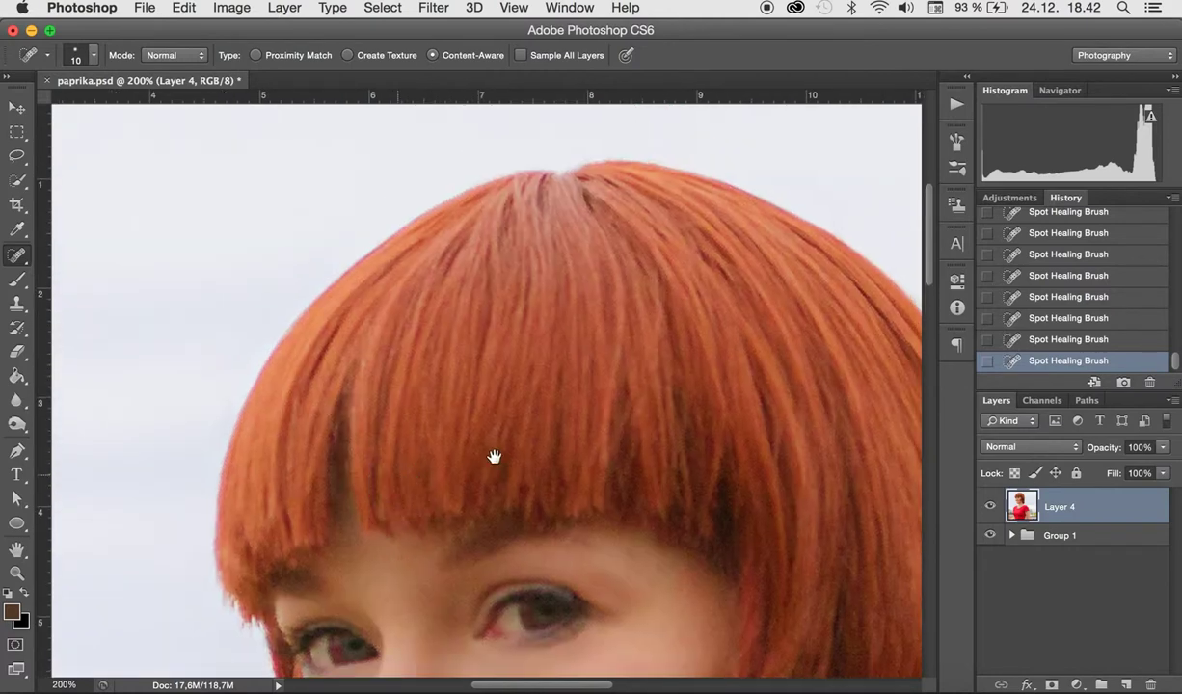
left_click_drag(541, 433, 377, 394)
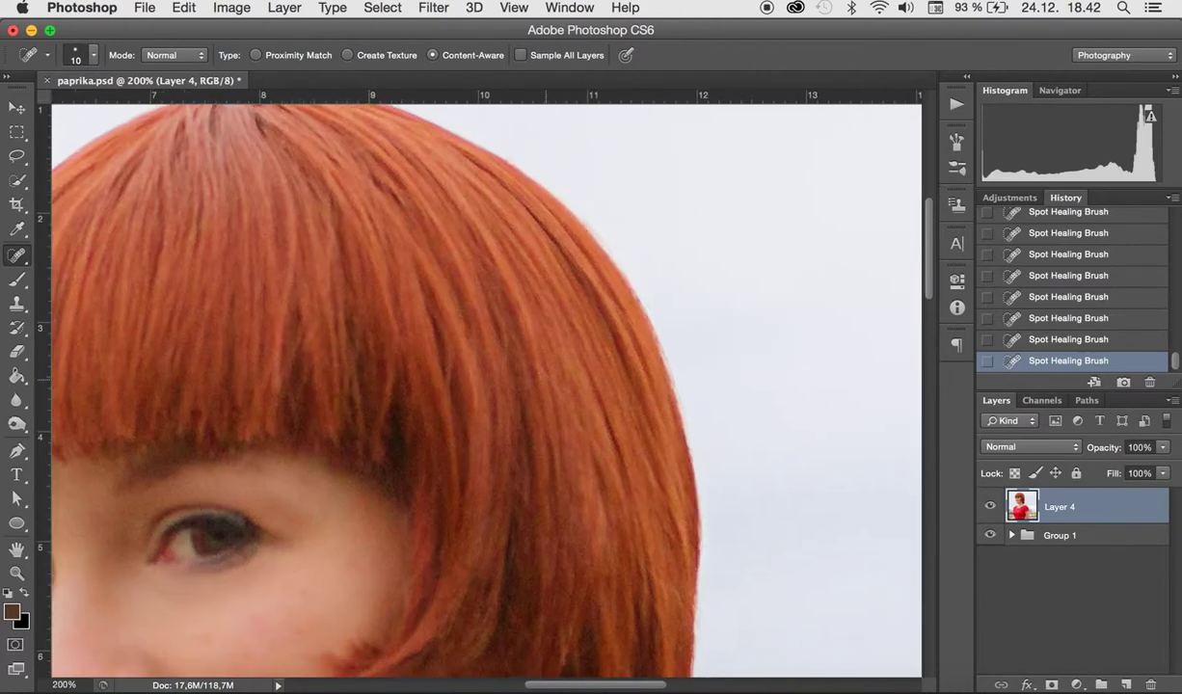
Spot-heal marks along the right hair edge and the lower side hair.
left_click_drag(543, 375, 601, 453)
left_click_drag(616, 503, 596, 422)
left_click_drag(633, 482, 652, 507)
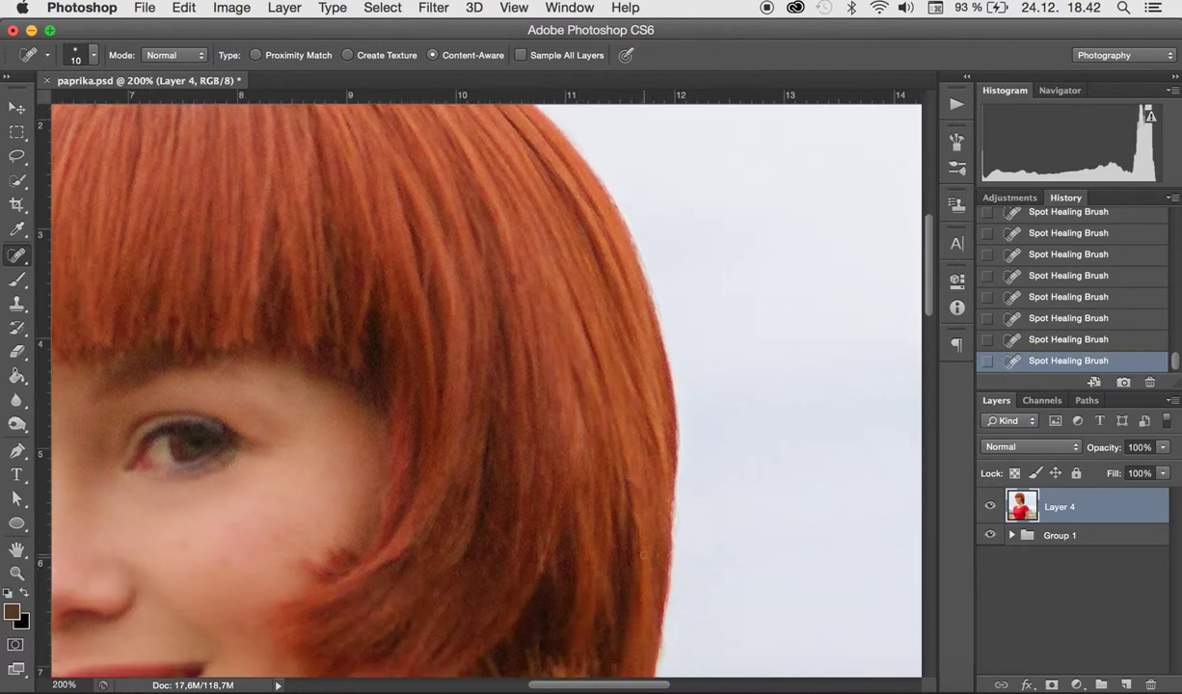
left_click_drag(537, 565, 533, 526)
scroll(607, 448, "down", 5)
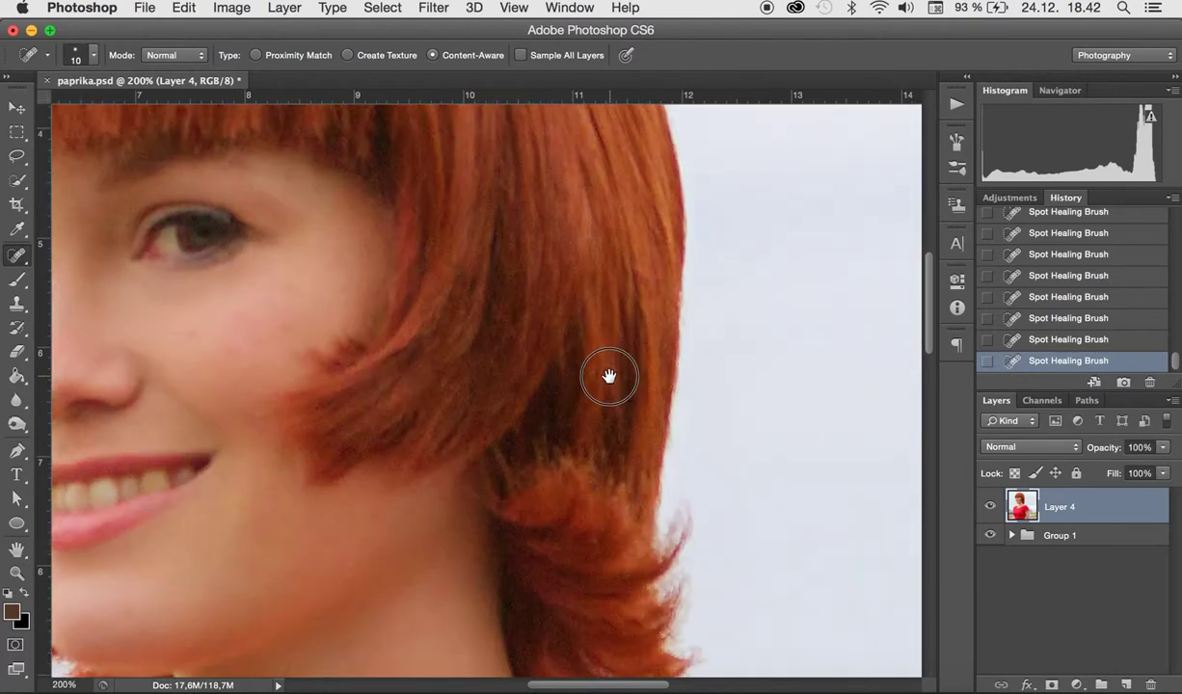
left_click_drag(479, 436, 497, 475)
Heal another side-hair spot, then move the view down toward the neck.
scroll(564, 337, "left", 2)
mouse_move(524, 321)
left_mouse_down()
mouse_move(537, 381)
mouse_move(516, 371)
left_mouse_up()
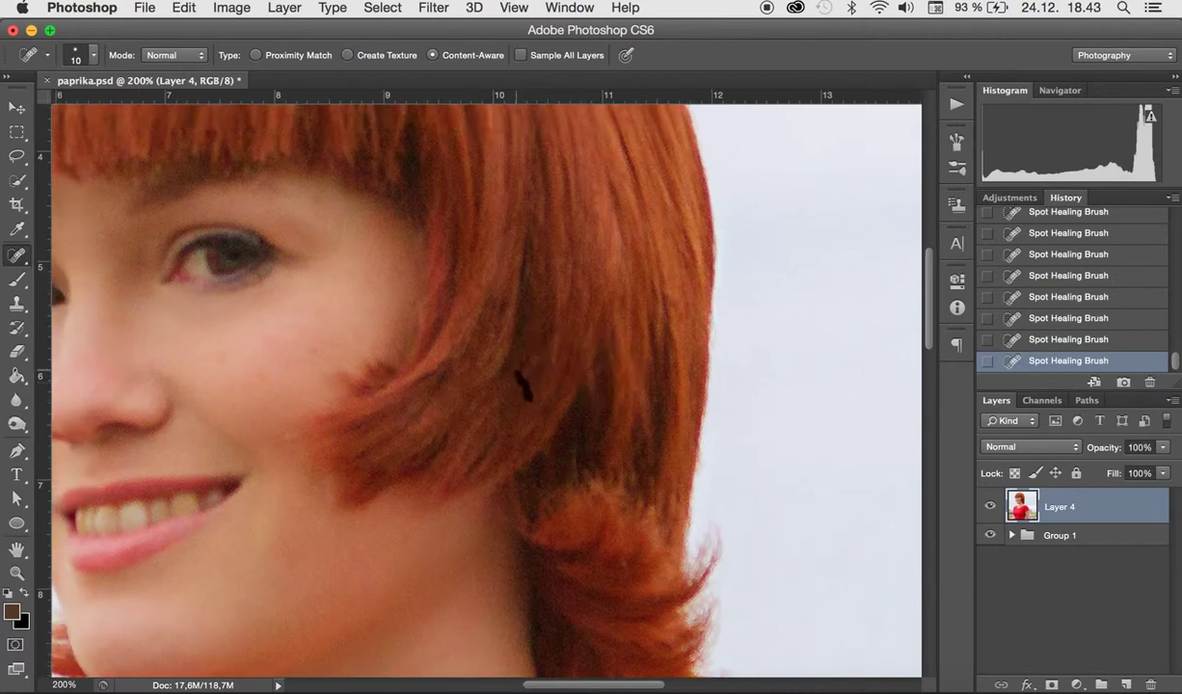
scroll(570, 361, "up", 5)
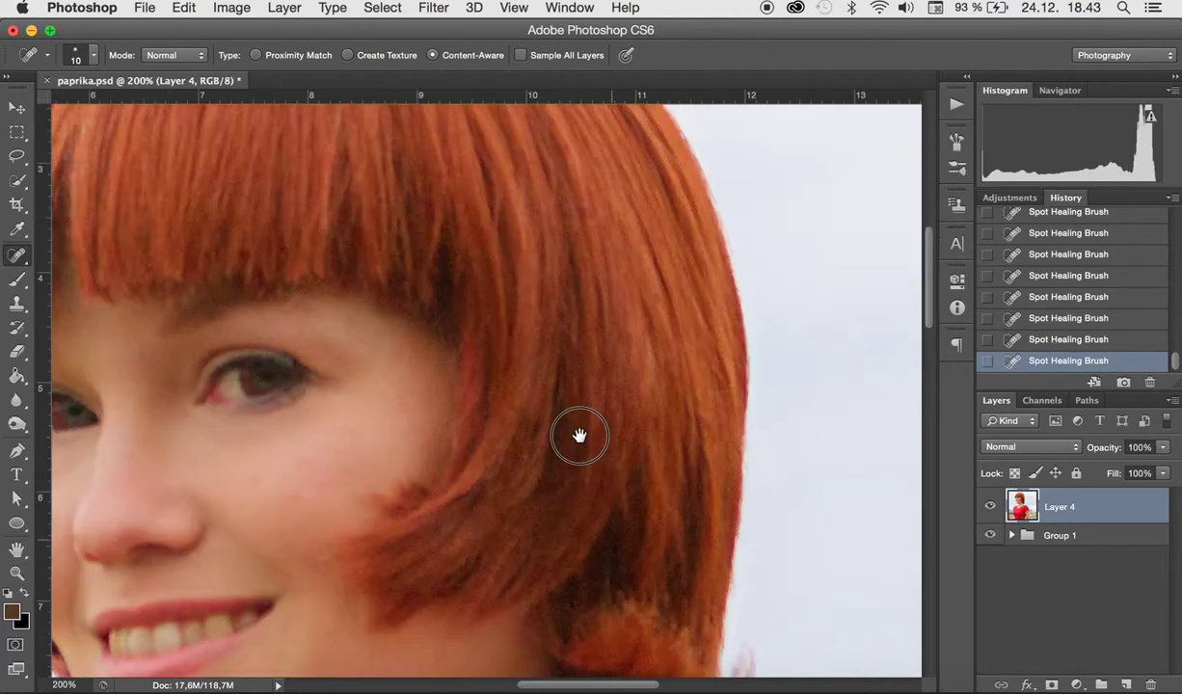
scroll(579, 433, "up", 3)
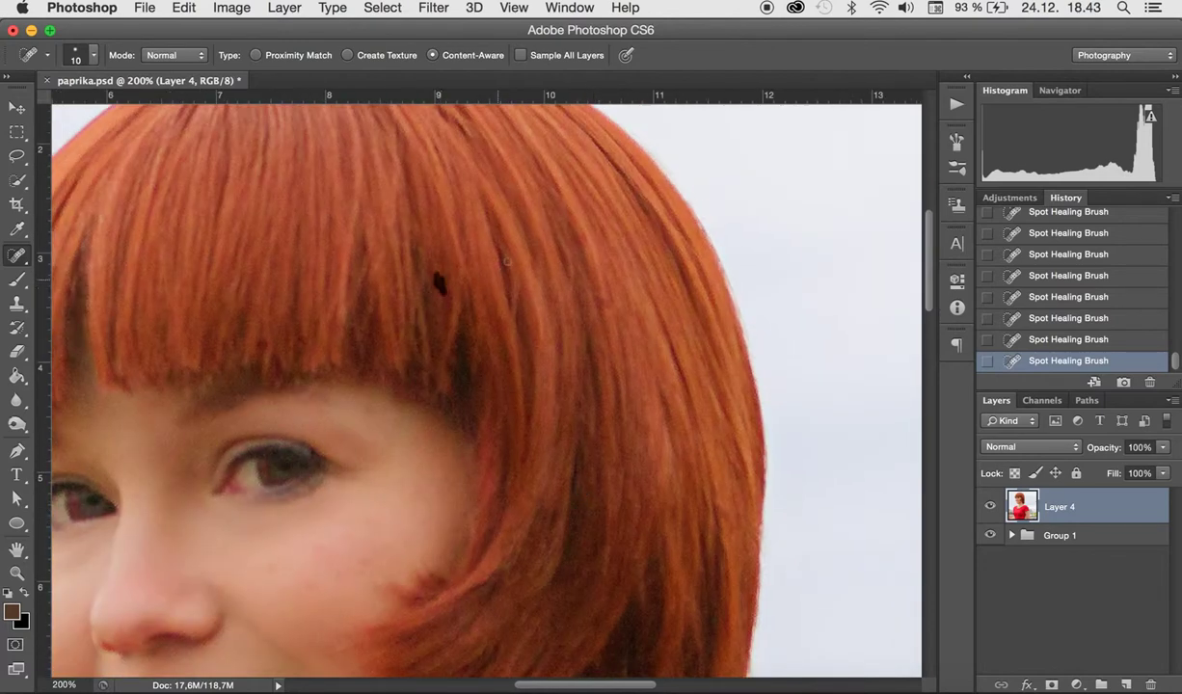
left_click_drag(516, 274, 520, 289)
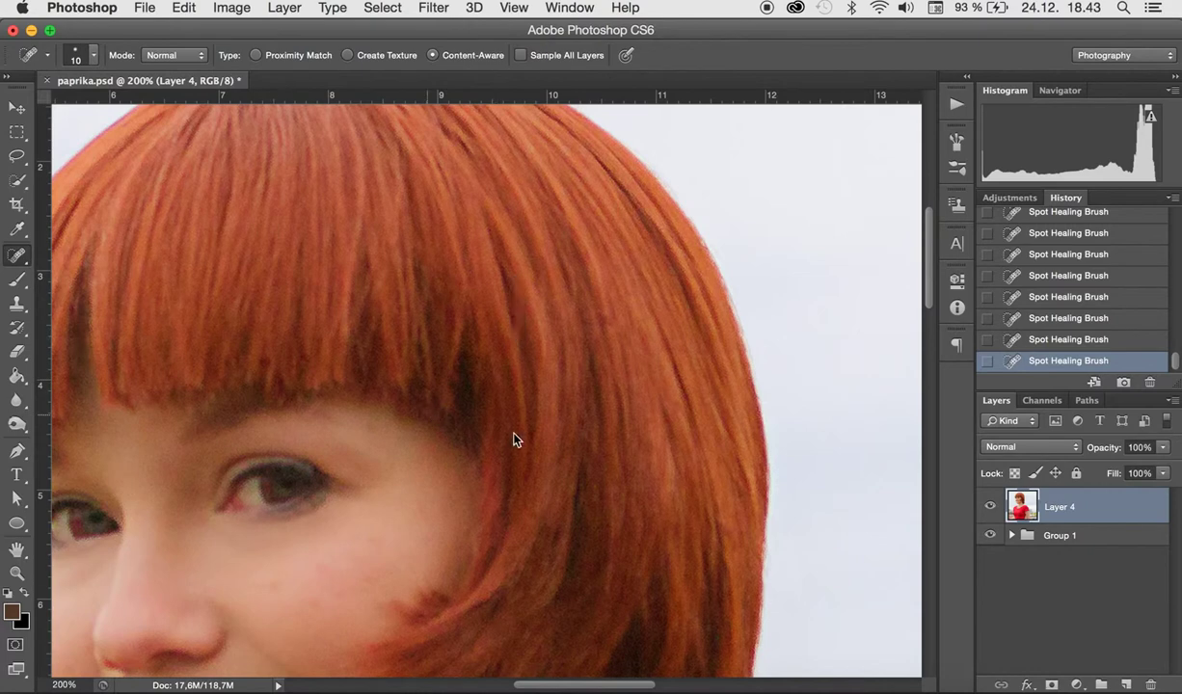
scroll(570, 290, "down", 5)
scroll(541, 322, "down", 4)
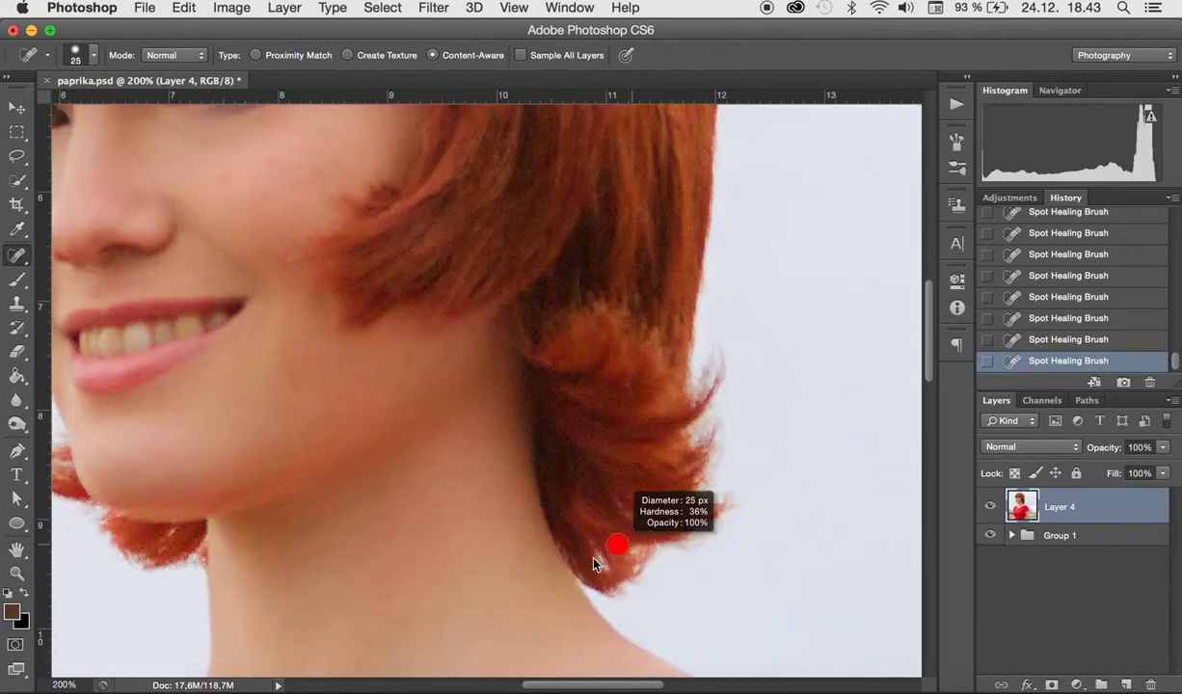
Clone sky over the hair tip by the neck at 23 px, undoing the last stamp.
key("s")
left_click_drag(582, 543, 600, 546, "ctrl+alt")
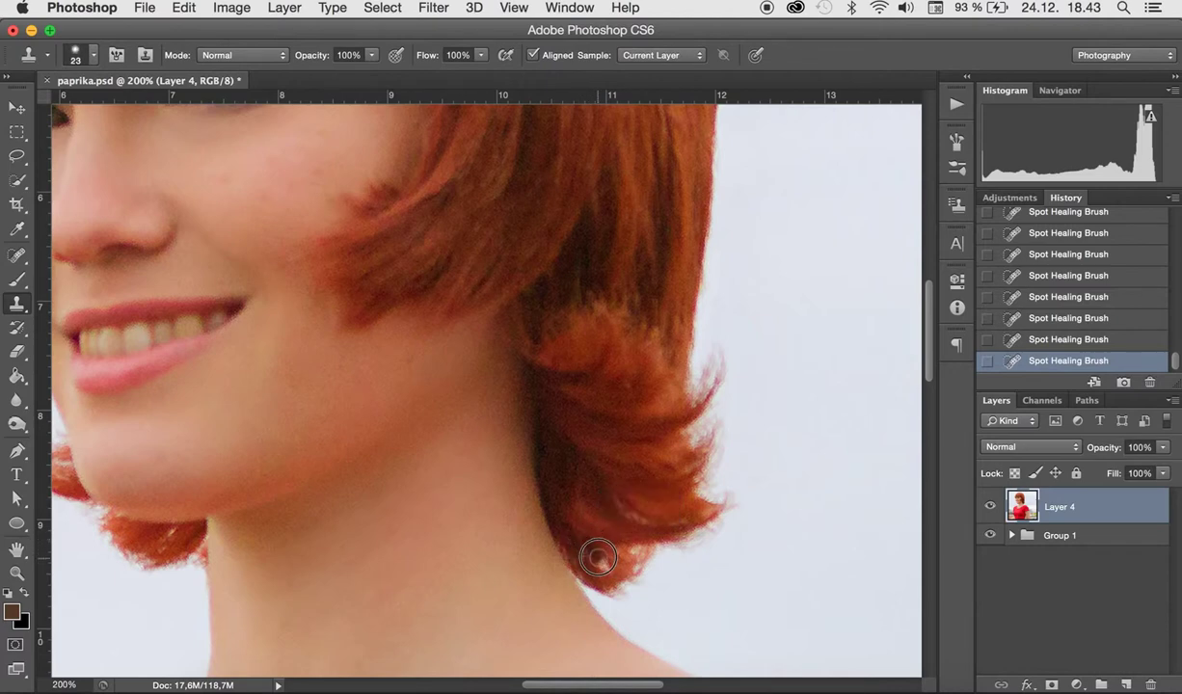
left_click_drag(594, 546, 621, 583)
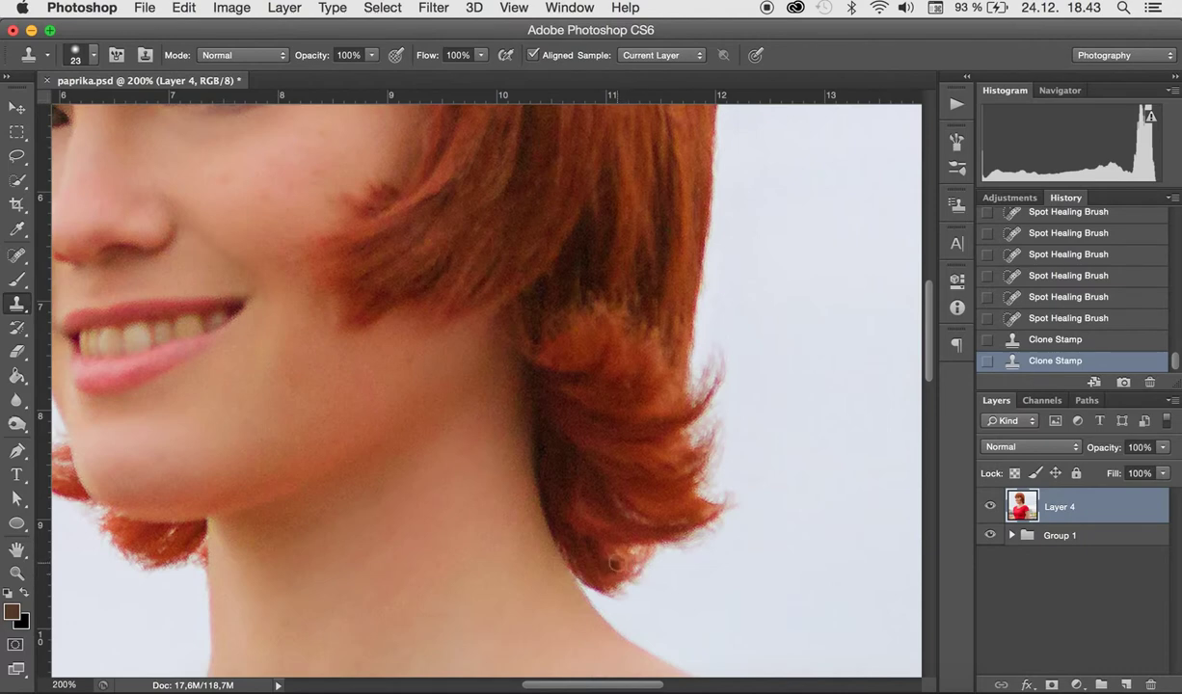
left_click_drag(617, 563, 609, 551)
left_click(616, 566)
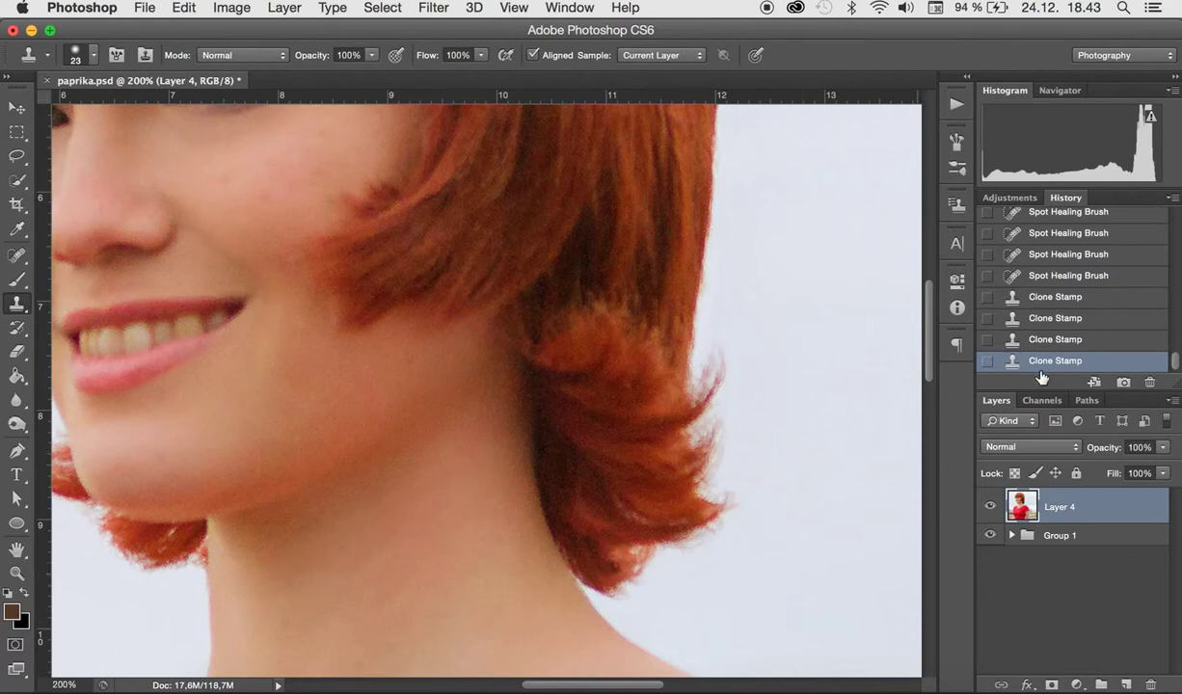
key("ctrl+z")
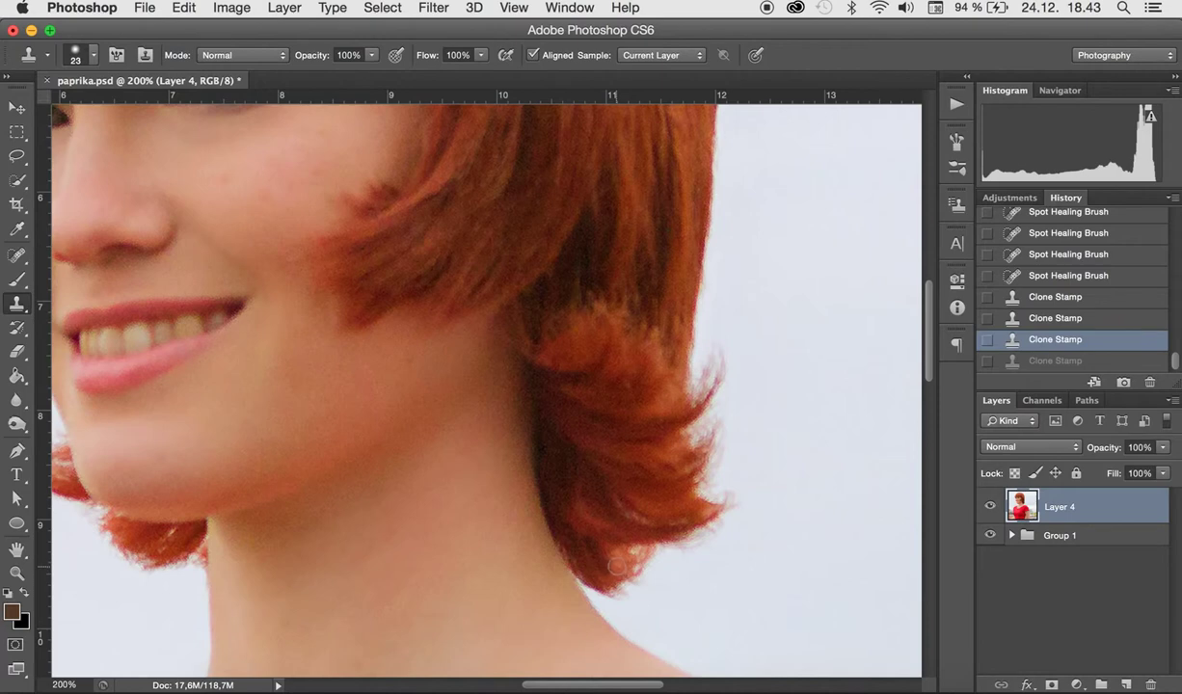
Restore the undone clone stroke and clone over the hair edge by the neck from a new source.
left_click(617, 565)
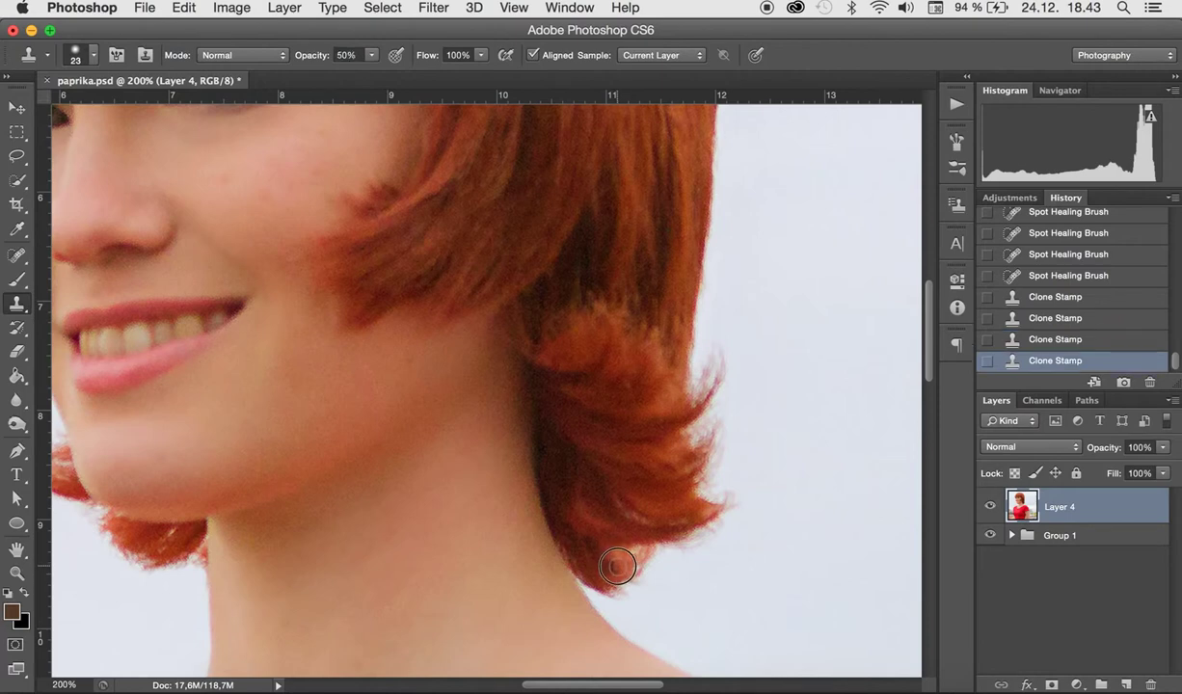
left_click_drag(581, 532, 600, 561)
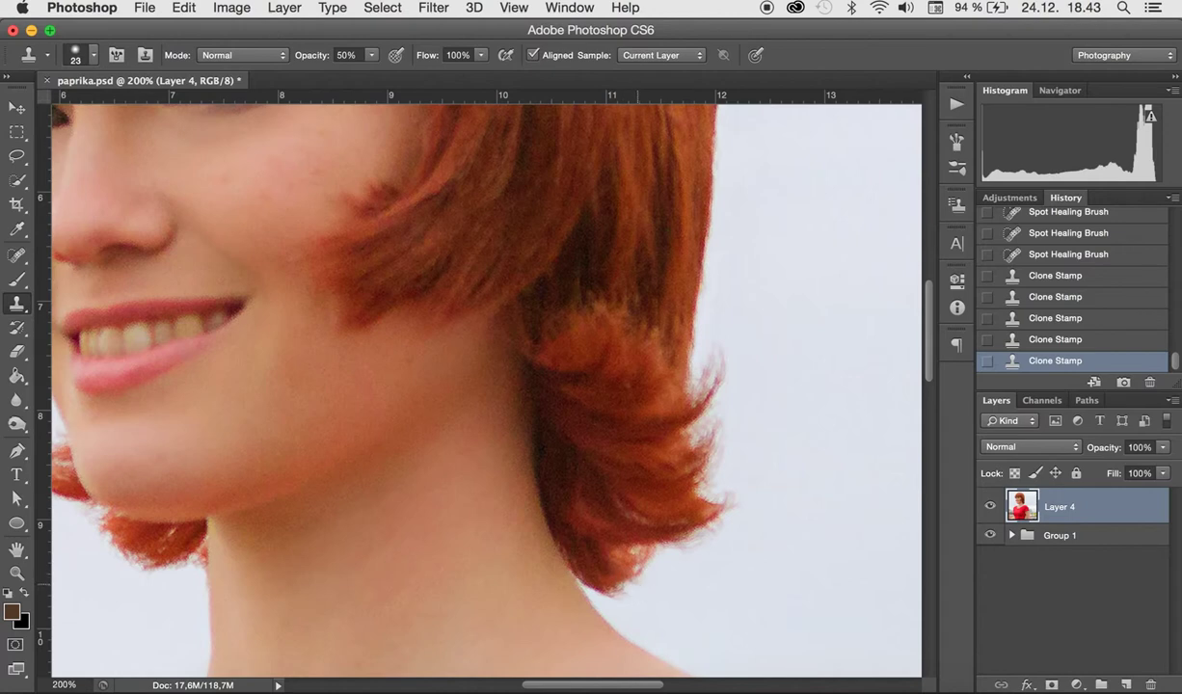
left_click(571, 534, "alt")
left_click_drag(579, 537, 585, 545)
Clone the sky smooth around the curled hair tips beside the neck.
left_click_drag(620, 431, 641, 452)
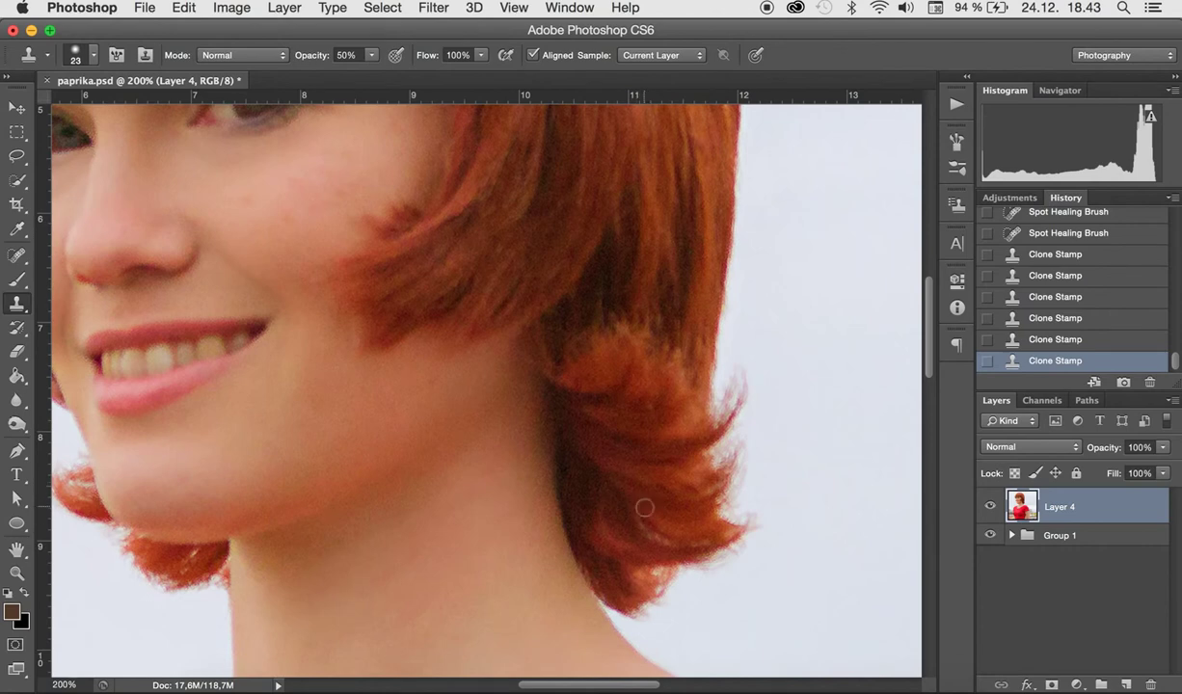
left_click_drag(638, 518, 641, 524)
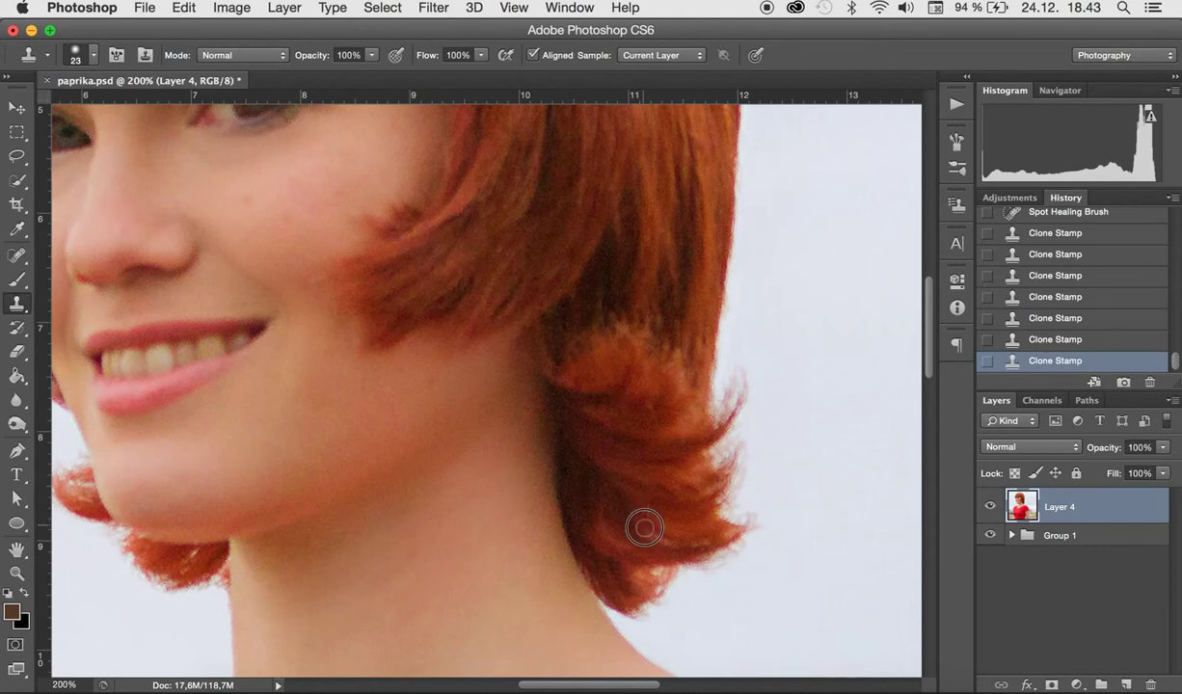
left_click(651, 520)
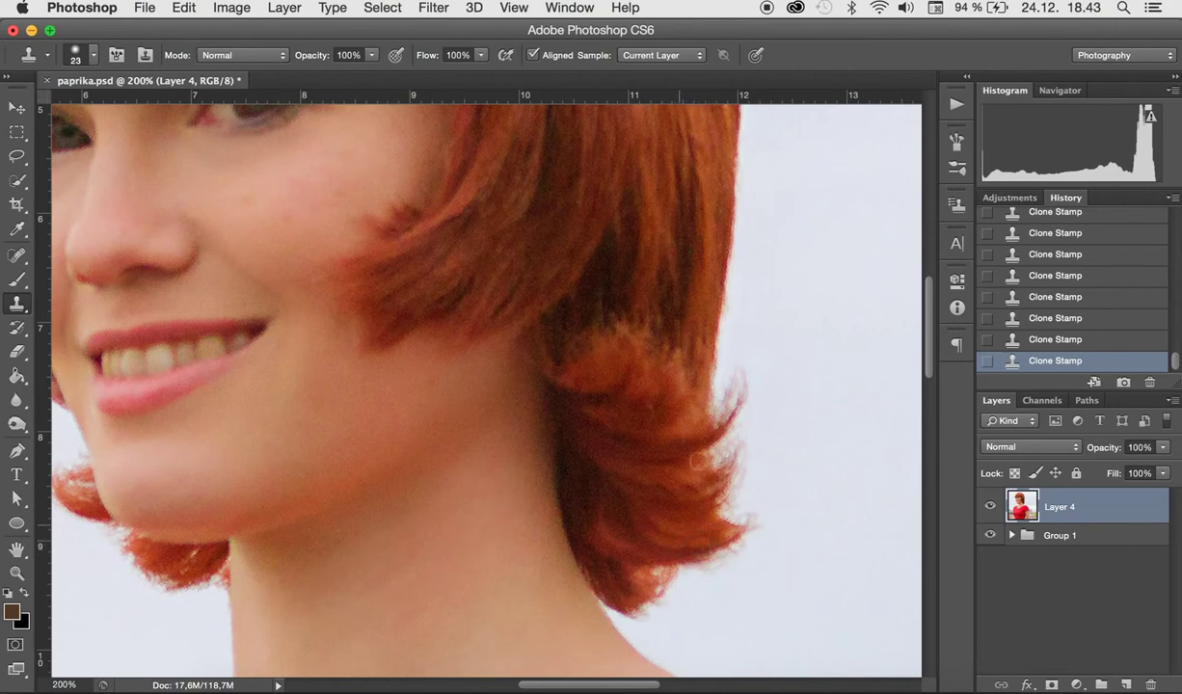
mouse_move(623, 480)
left_mouse_down()
mouse_move(658, 508)
mouse_move(699, 501)
left_mouse_up()
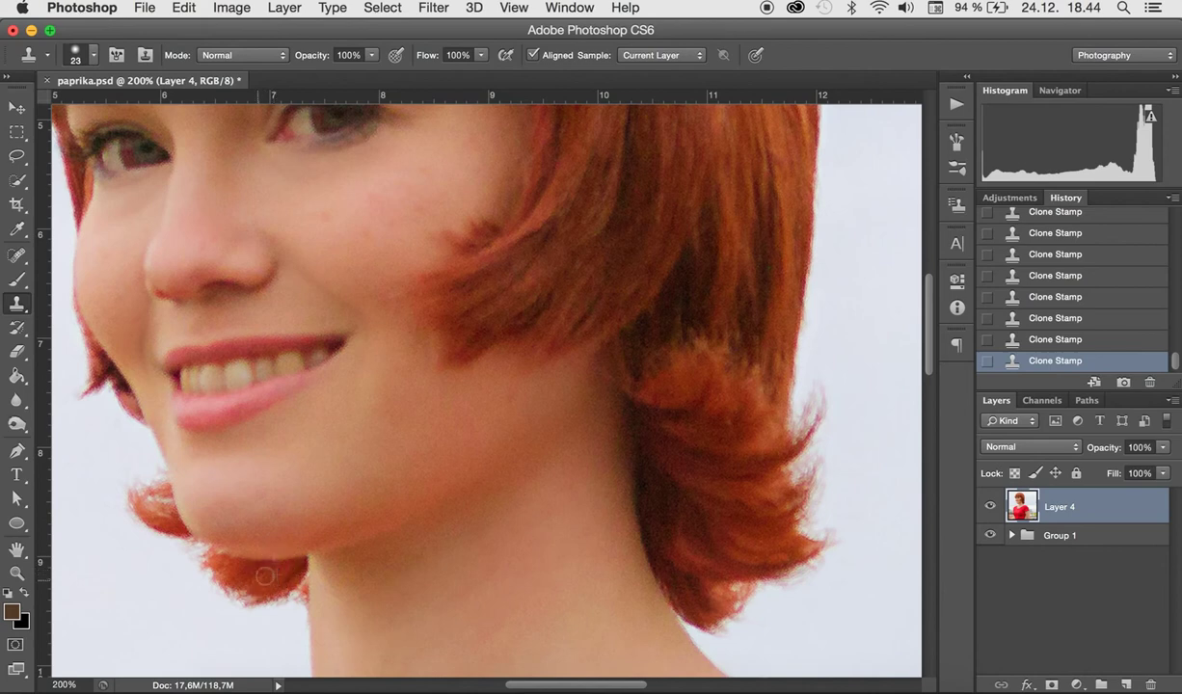
Spot-heal the dark mark near the crown of the orange hair, then fit the whole portrait on screen.
mouse_move(316, 483)
left_mouse_down()
mouse_move(343, 515)
mouse_move(329, 607)
left_mouse_up()
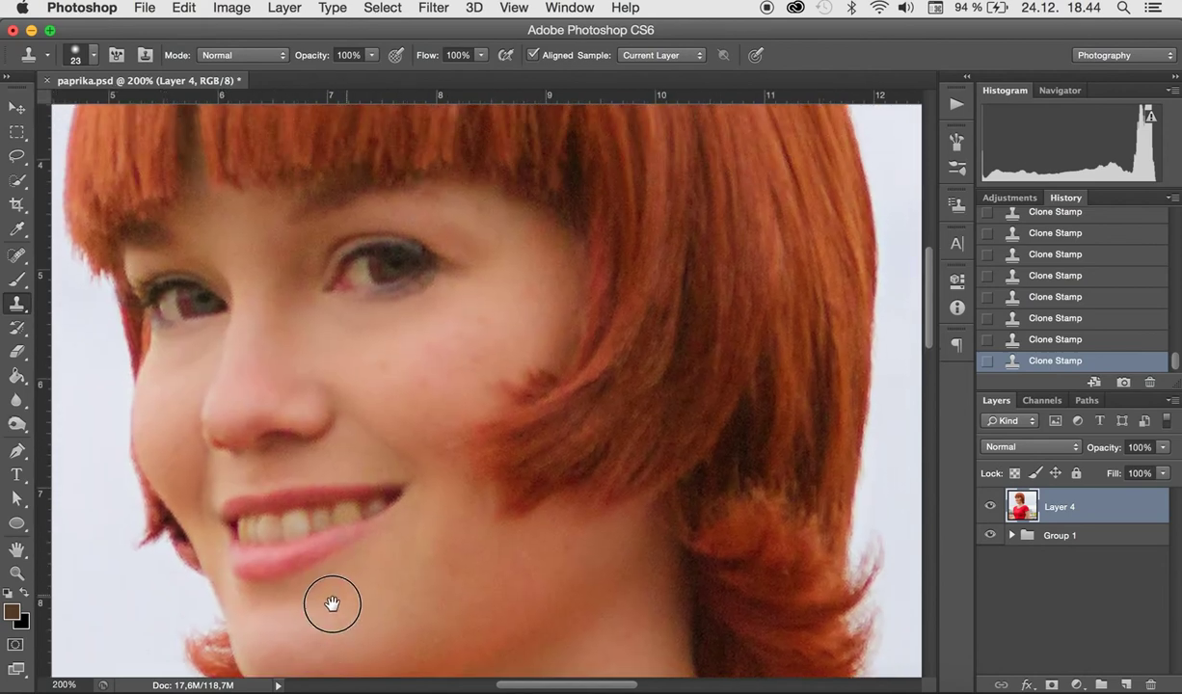
left_click_drag(431, 408, 499, 555)
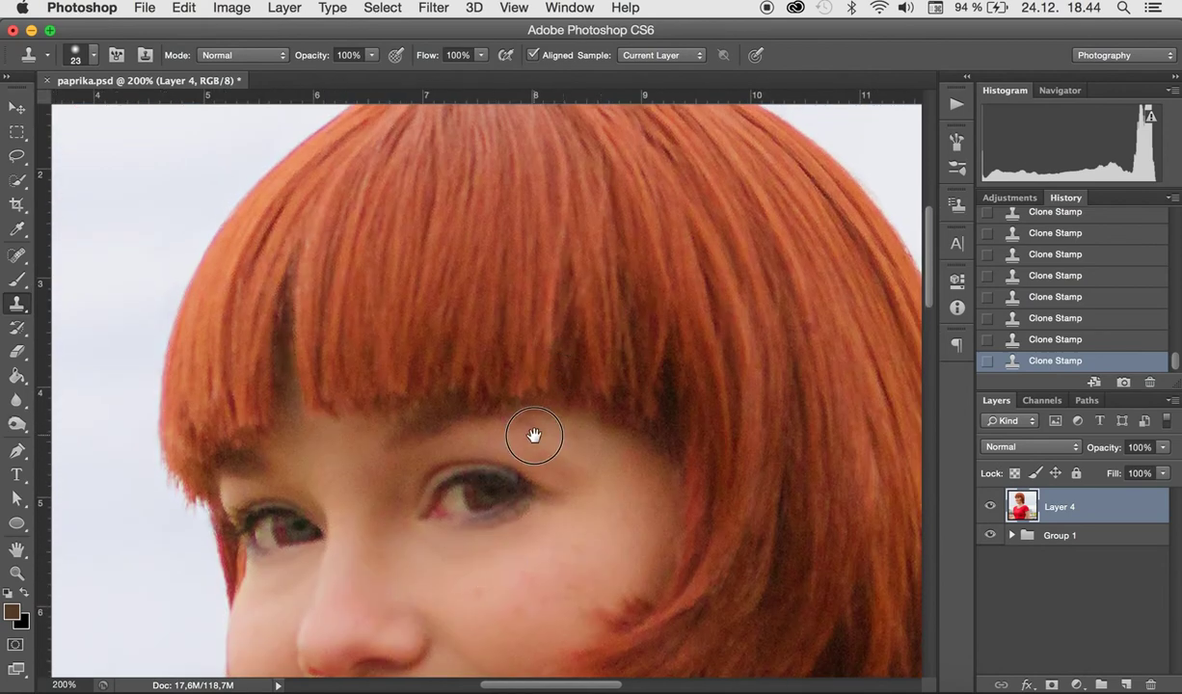
scroll(512, 419, "up", 5)
left_click(21, 257)
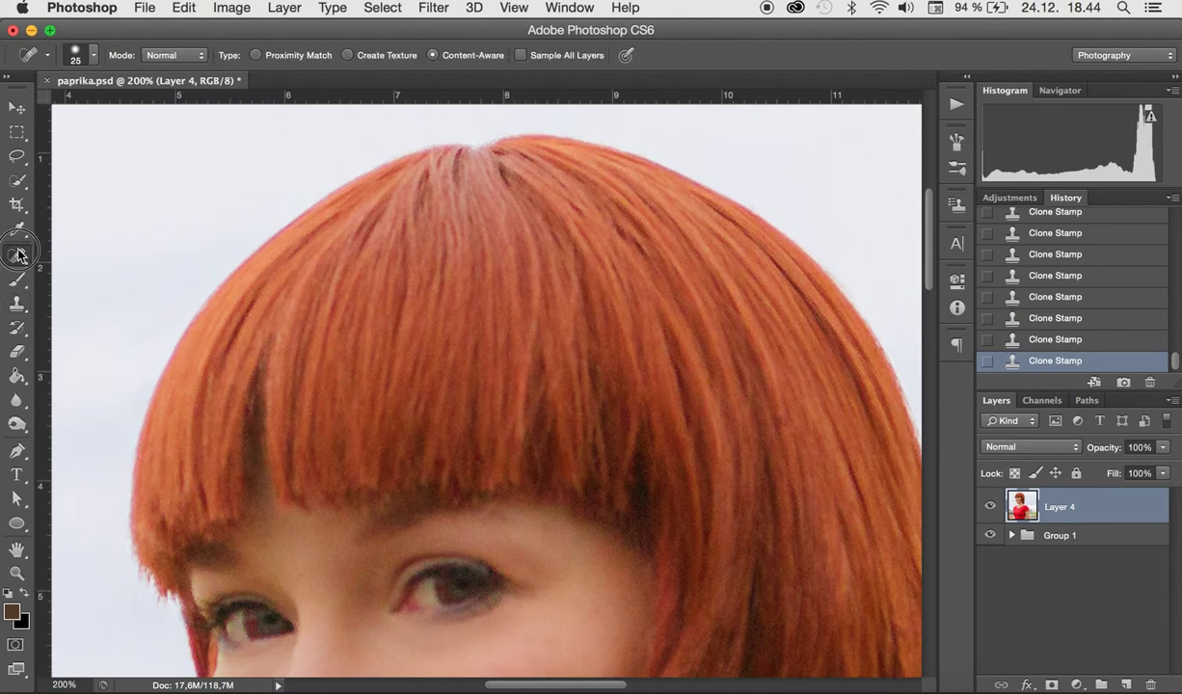
left_click(350, 238)
left_click(355, 249)
key("super+0")
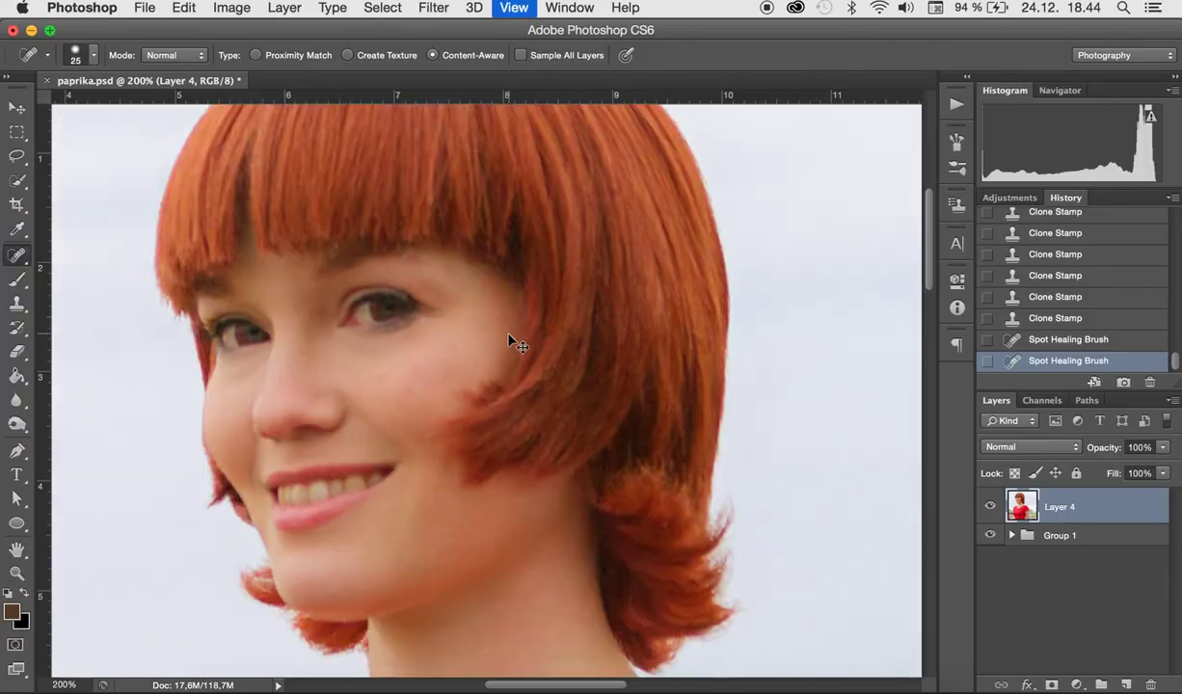